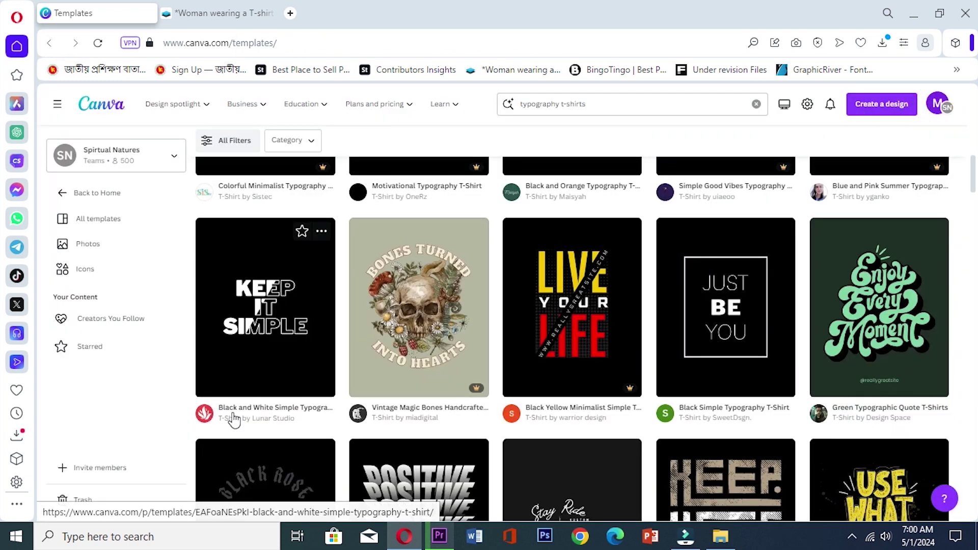
Look through the typography T-shirt templates for a suitable design.
scroll(264, 413, "down", 3)
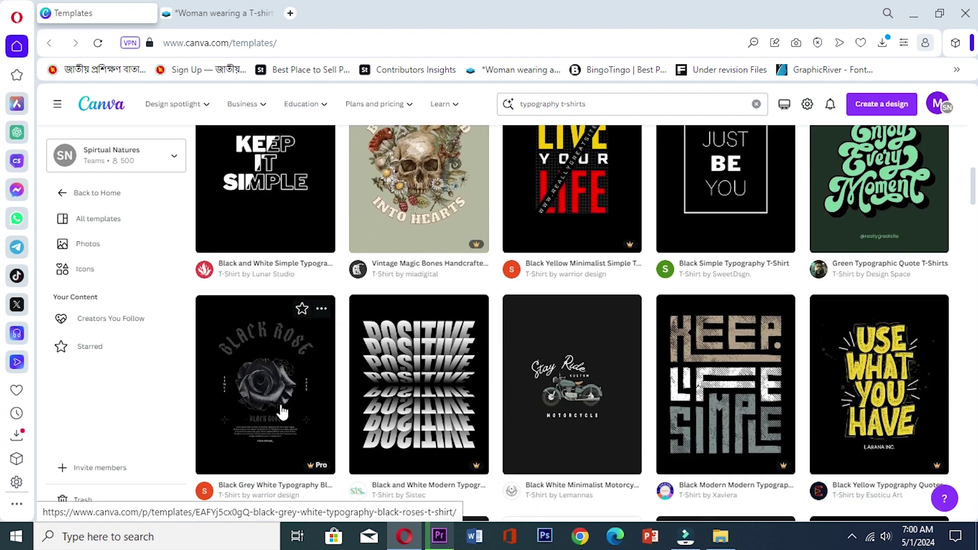
scroll(285, 410, "down", 4)
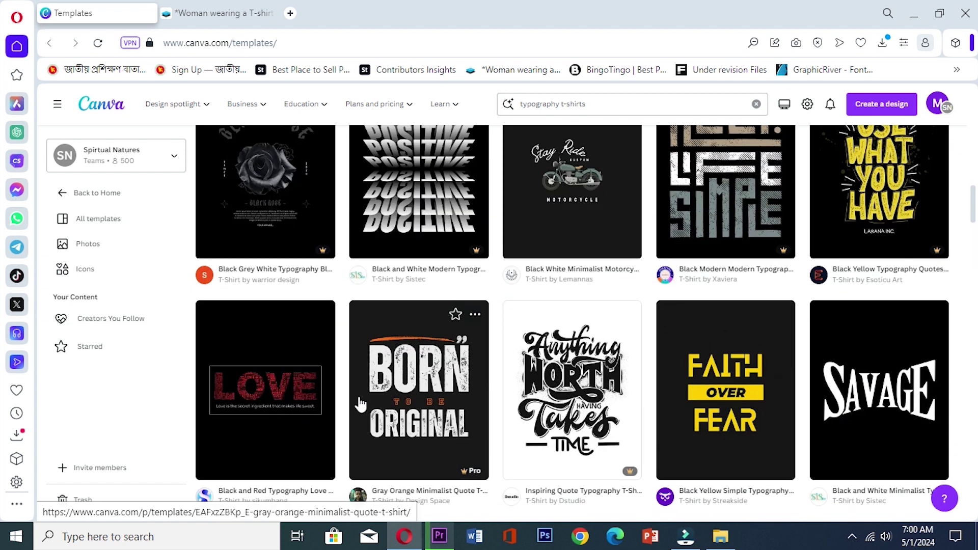
scroll(376, 407, "down", 4)
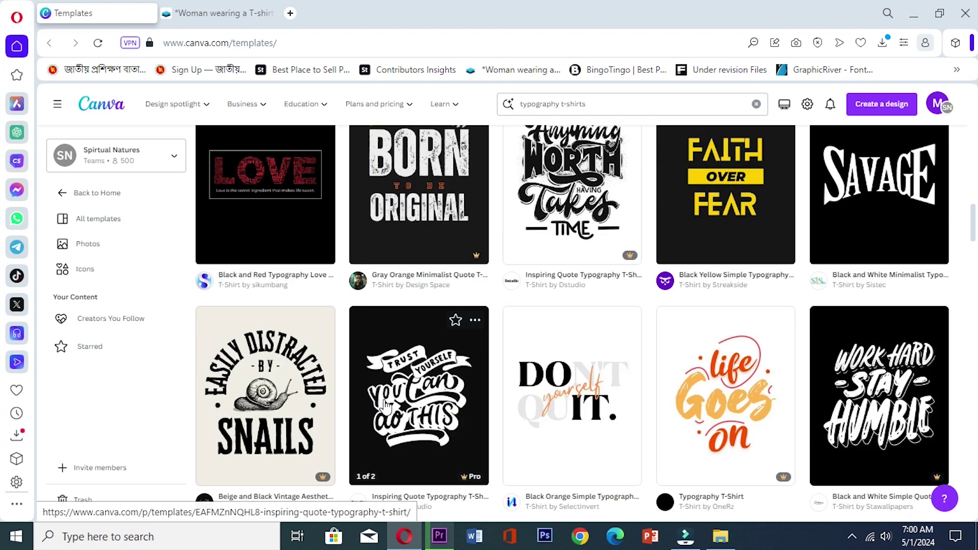
scroll(424, 404, "down", 3)
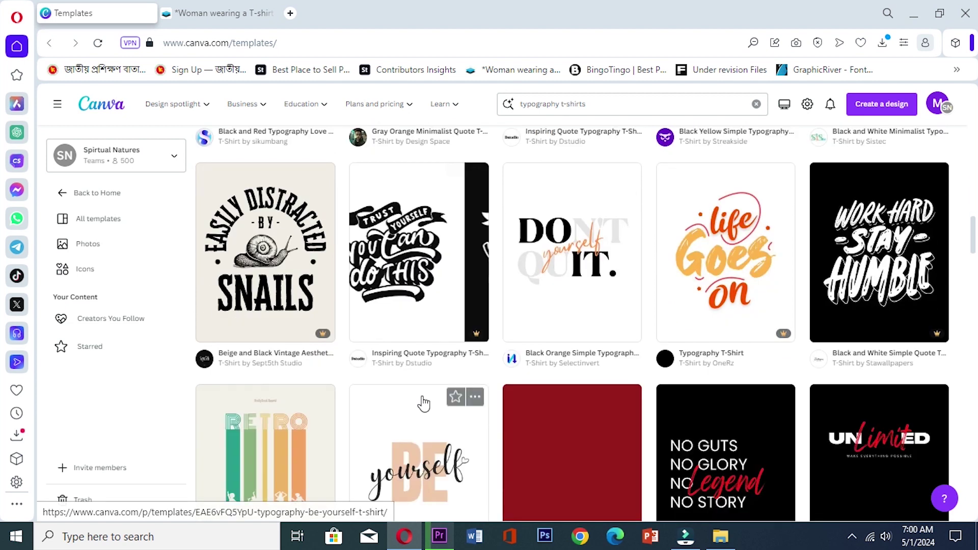
scroll(424, 404, "down", 3)
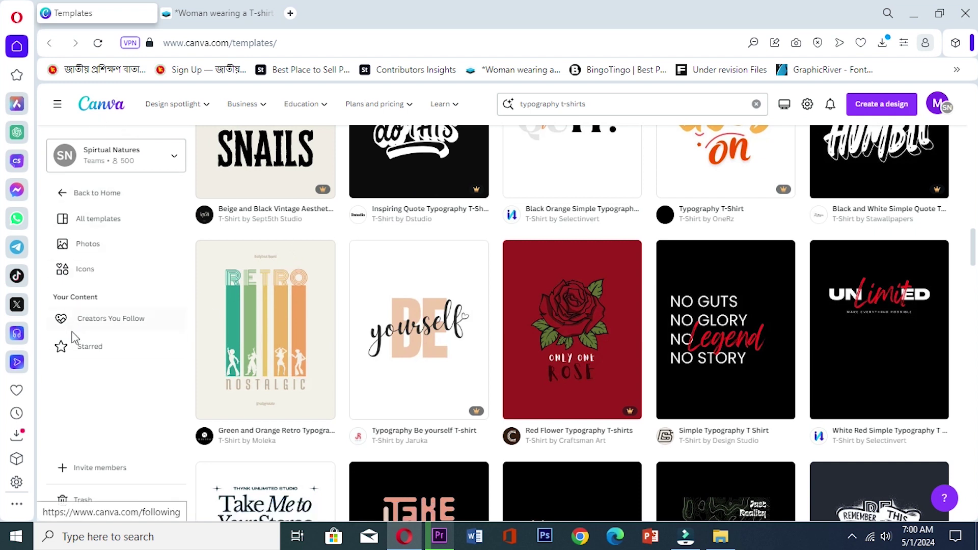
scroll(333, 365, "up", 1)
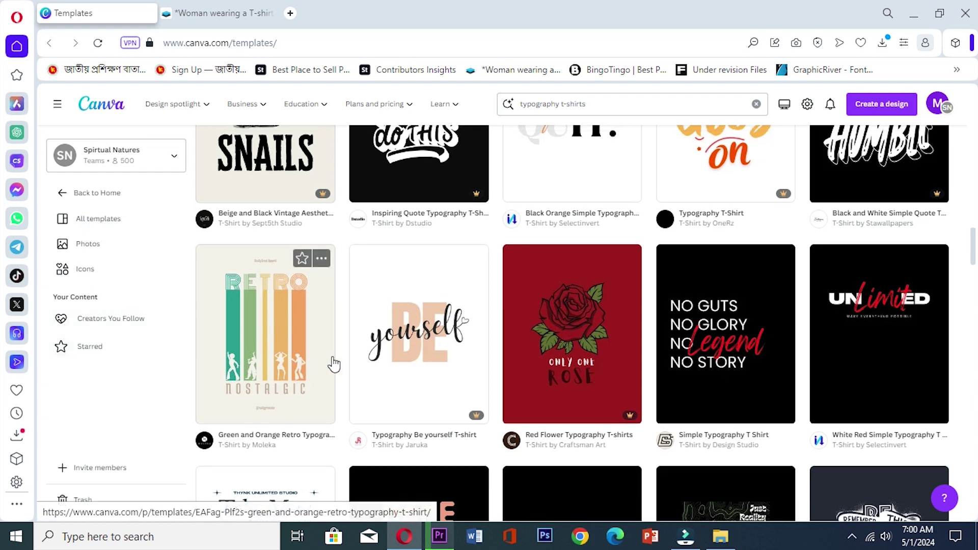
scroll(332, 365, "up", 10)
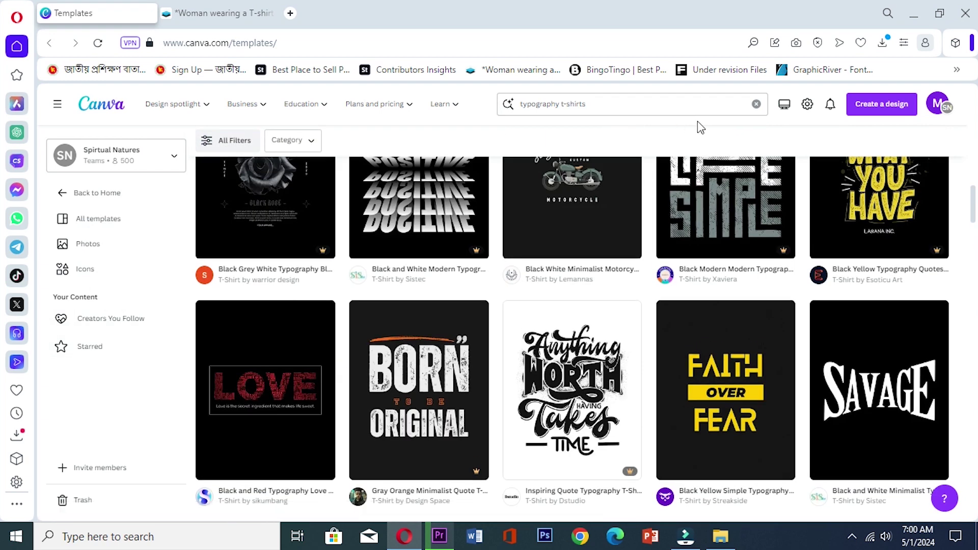
Search the templates again for "typography t-shirts" and browse the results for a design to customize.
left_click(756, 105)
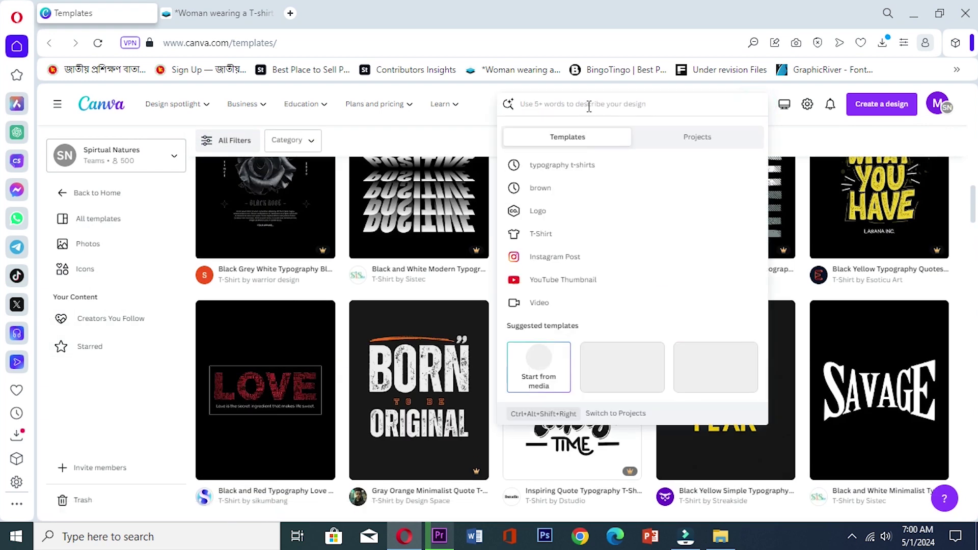
left_click(564, 176)
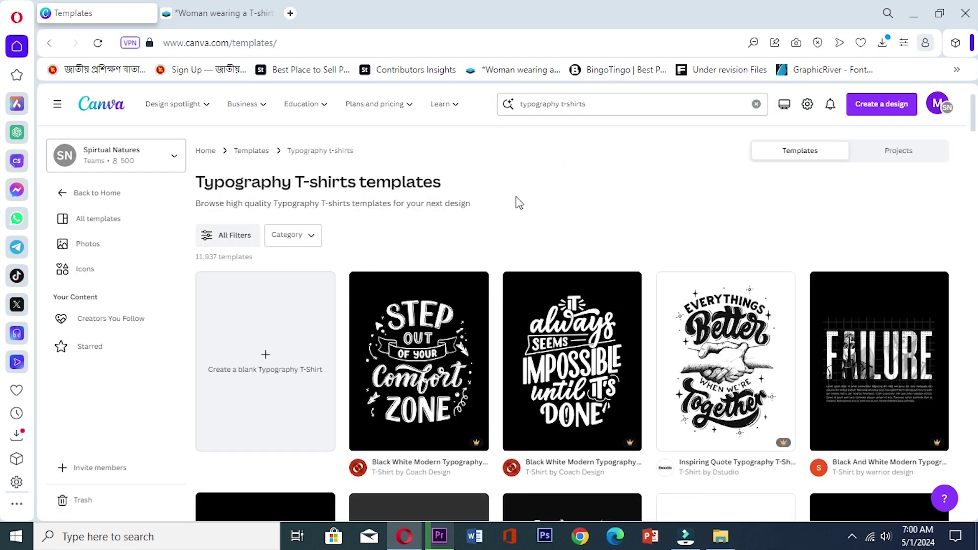
scroll(518, 203, "down", 7)
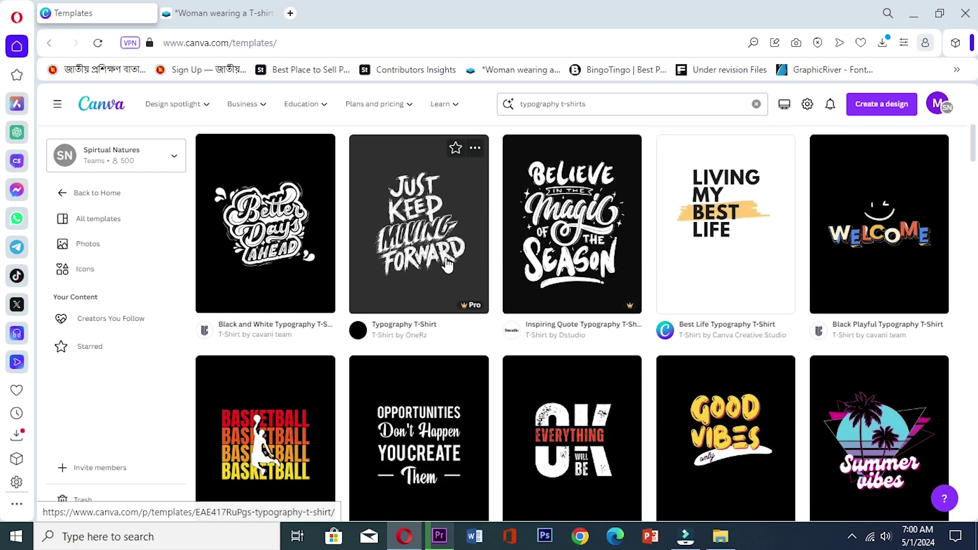
scroll(443, 278, "down", 12)
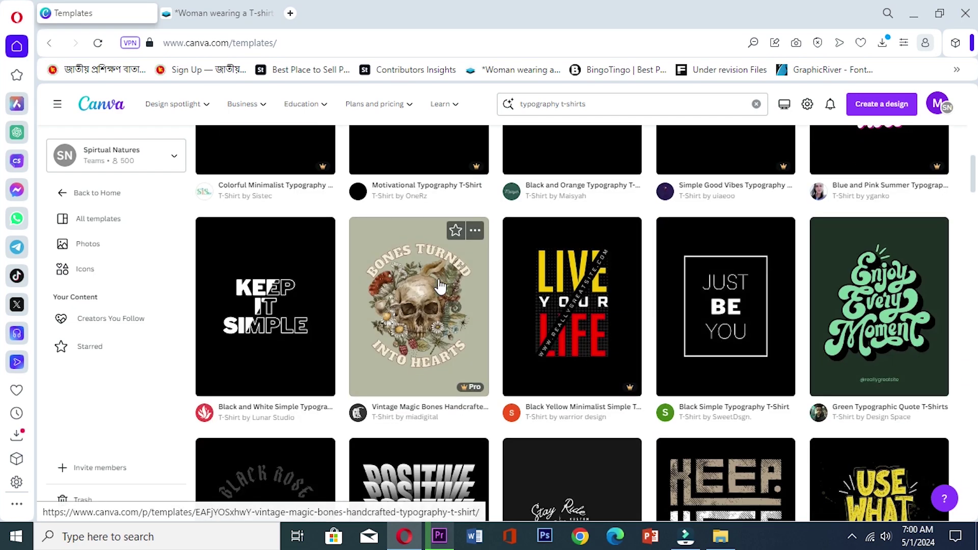
scroll(494, 291, "down", 10)
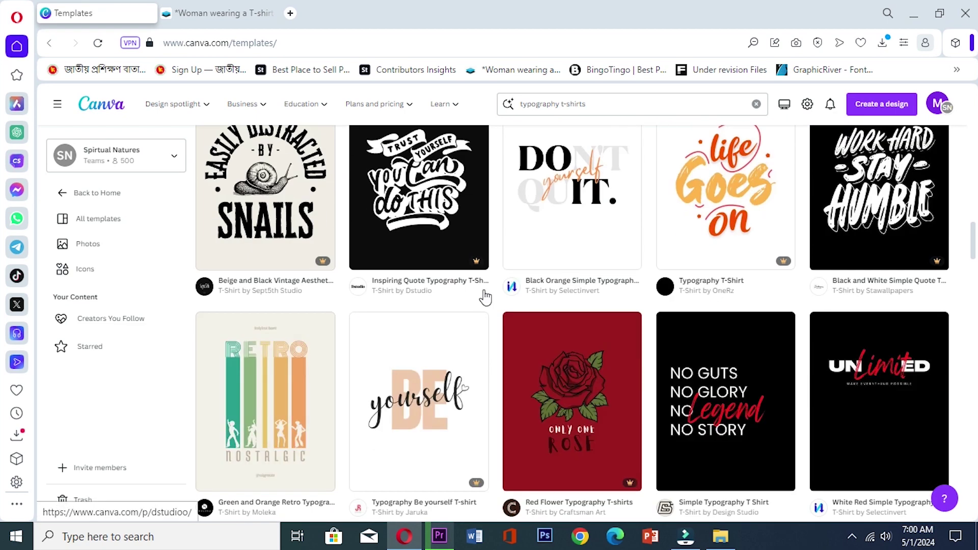
scroll(485, 301, "down", 4)
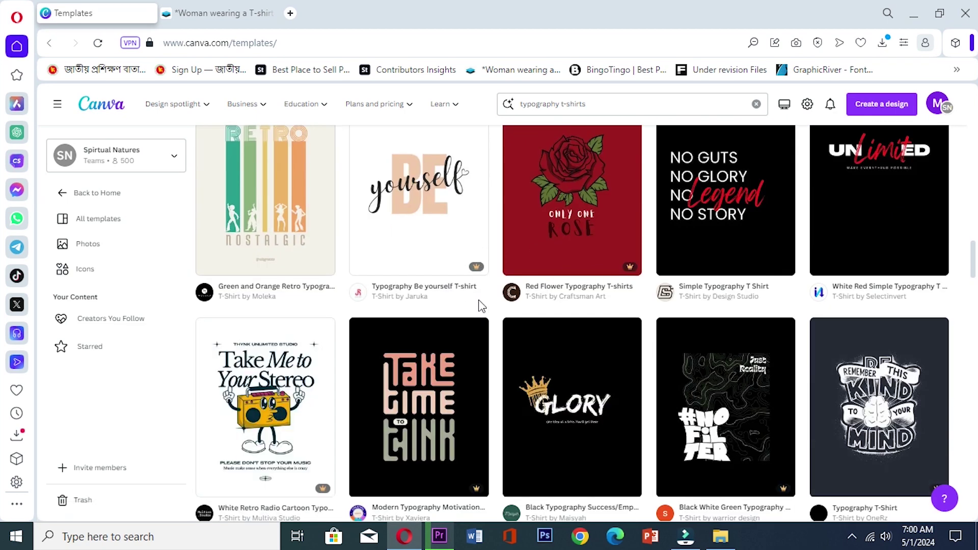
scroll(466, 340, "down", 7)
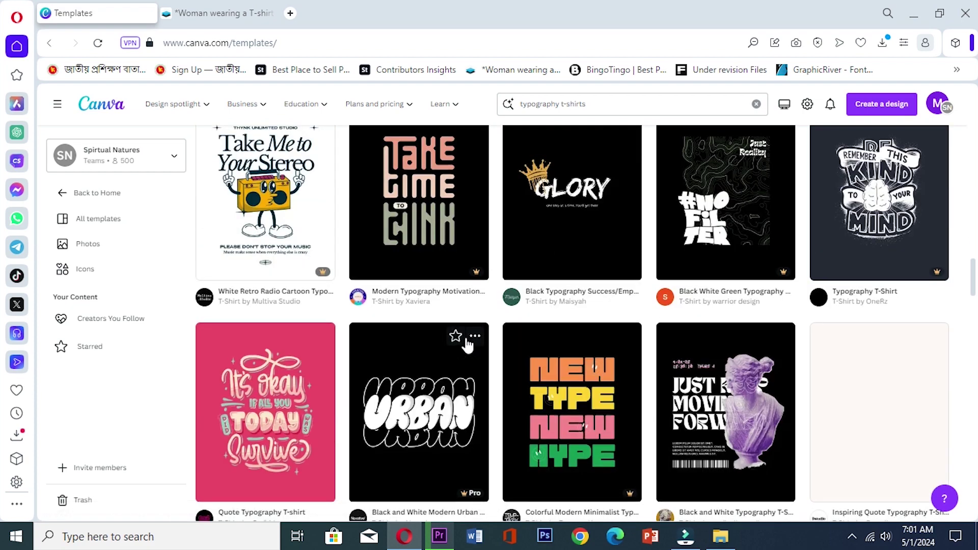
scroll(467, 345, "down", 3)
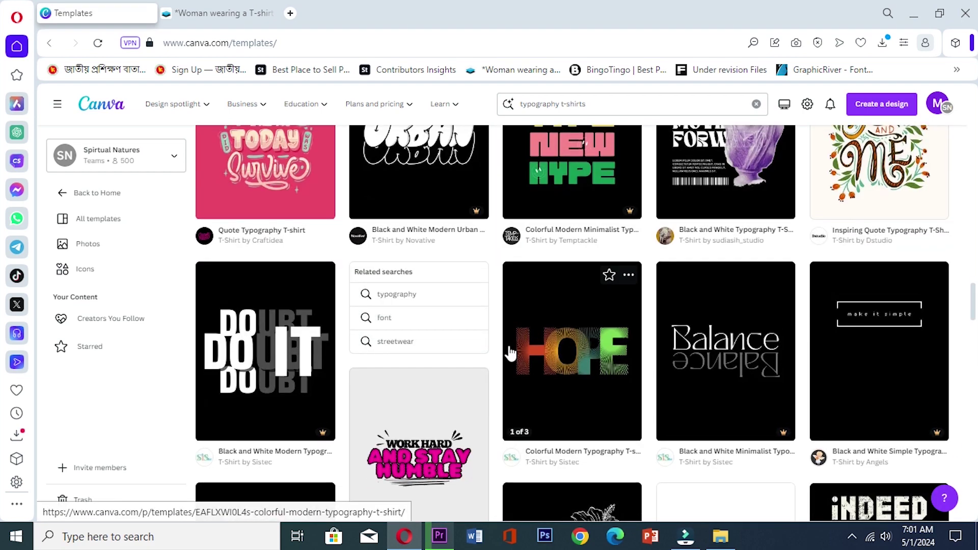
scroll(717, 330, "up", 3)
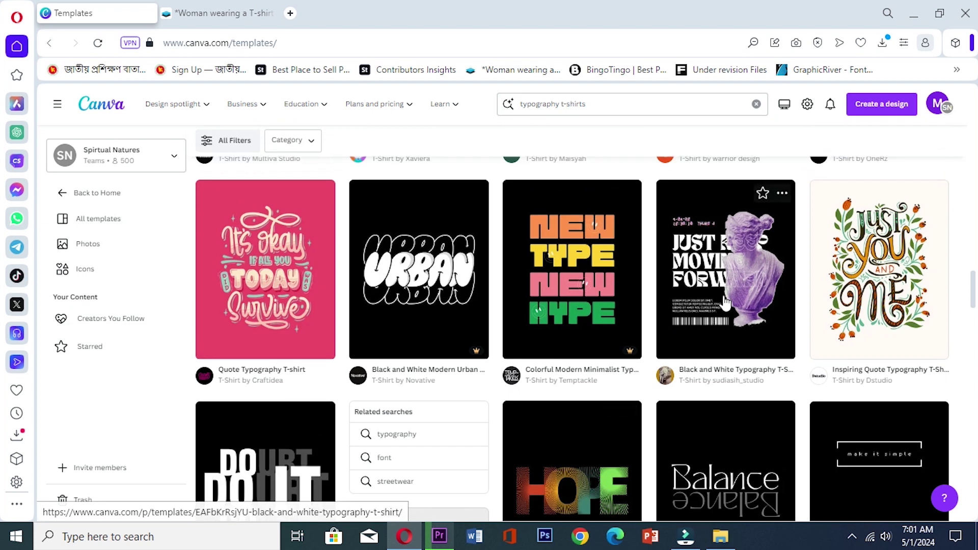
scroll(549, 325, "down", 2)
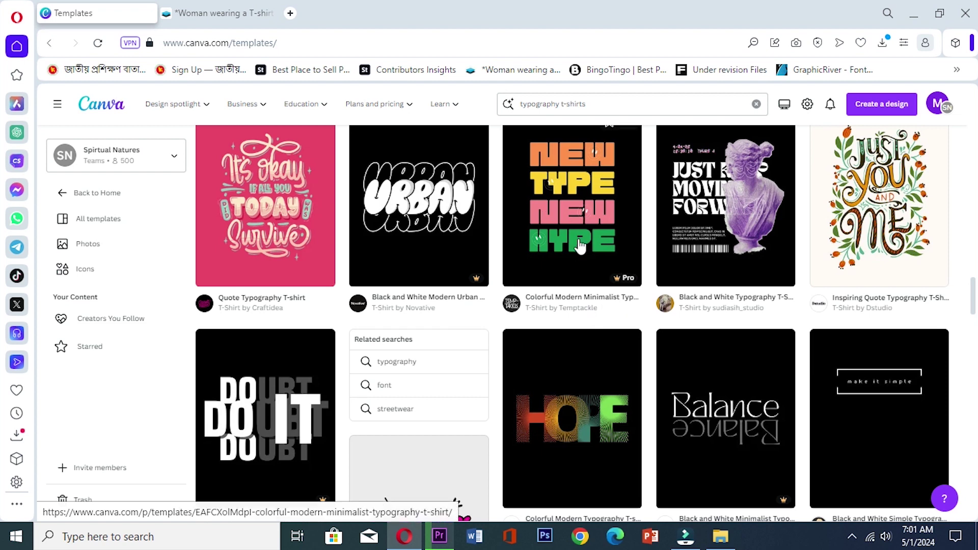
scroll(581, 278, "down", 5)
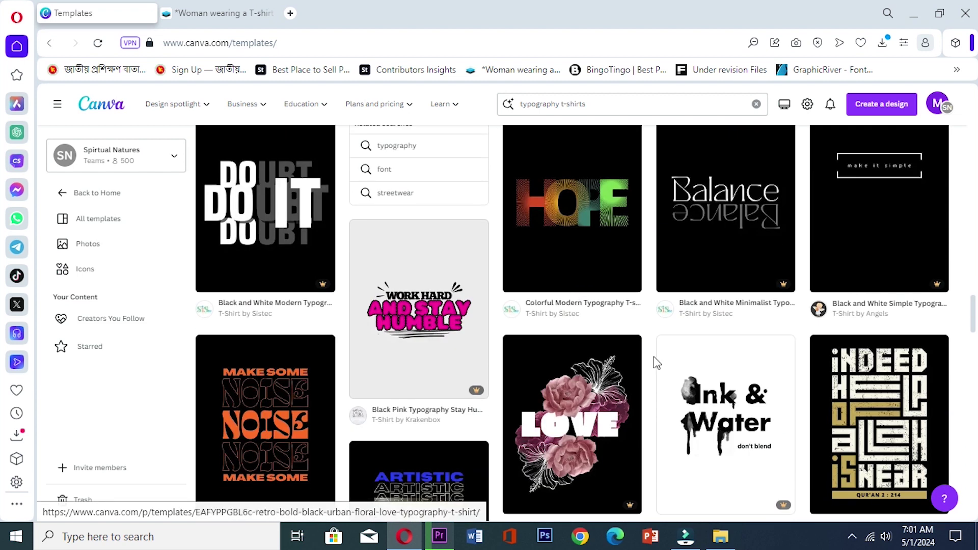
scroll(618, 382, "down", 11)
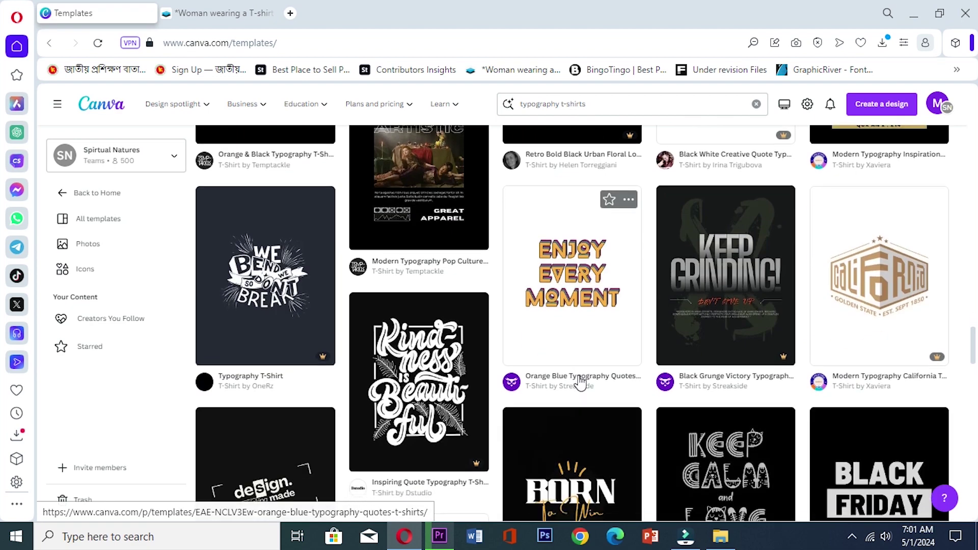
scroll(579, 381, "down", 7)
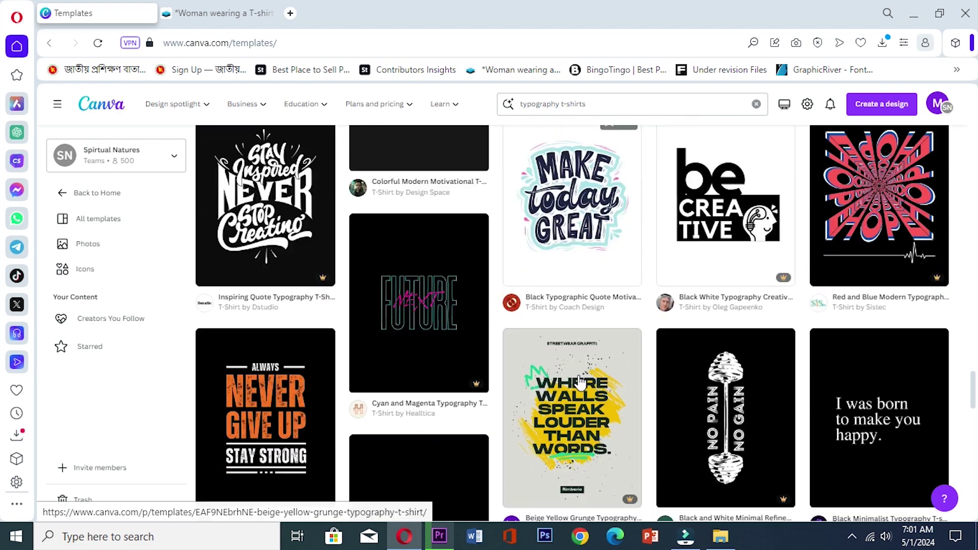
scroll(579, 381, "down", 3)
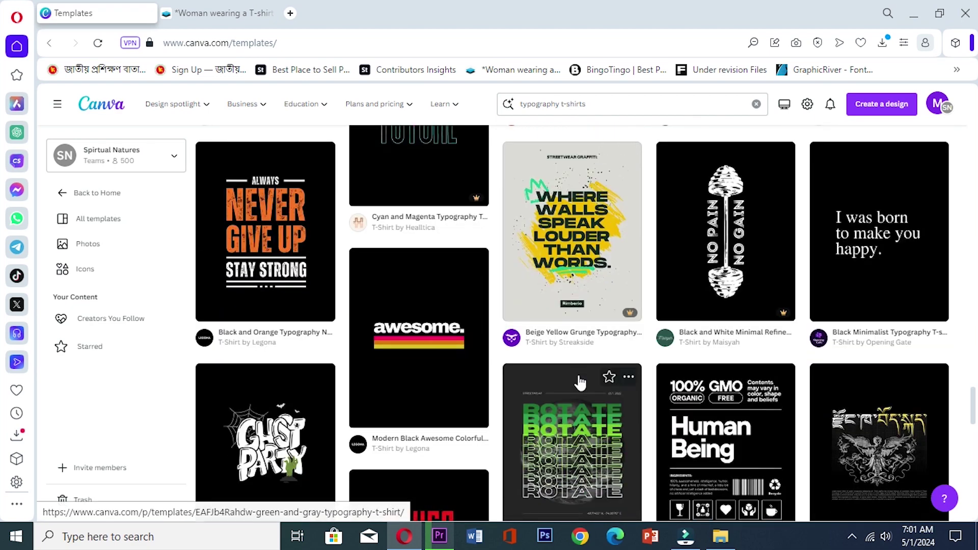
scroll(580, 381, "down", 9)
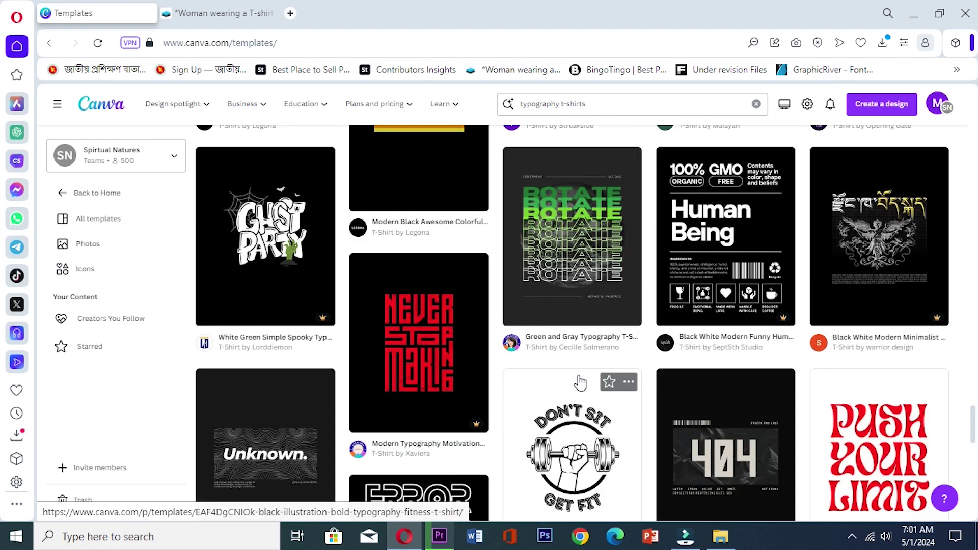
scroll(580, 382, "down", 4)
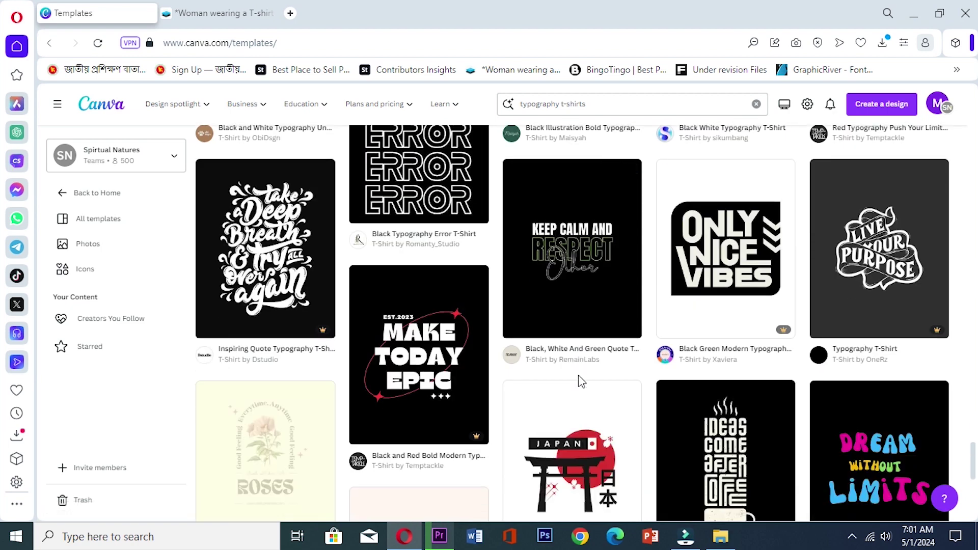
scroll(585, 379, "down", 5)
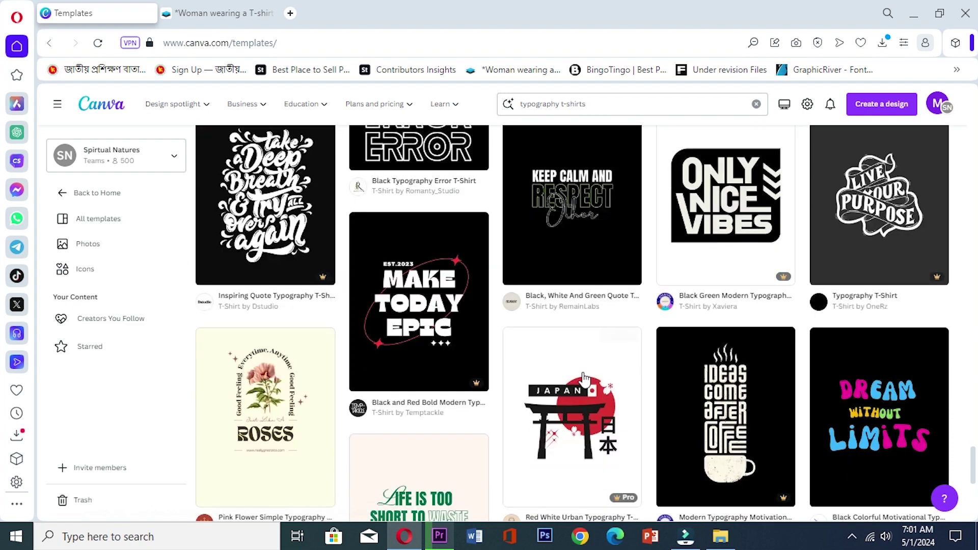
scroll(585, 379, "down", 1)
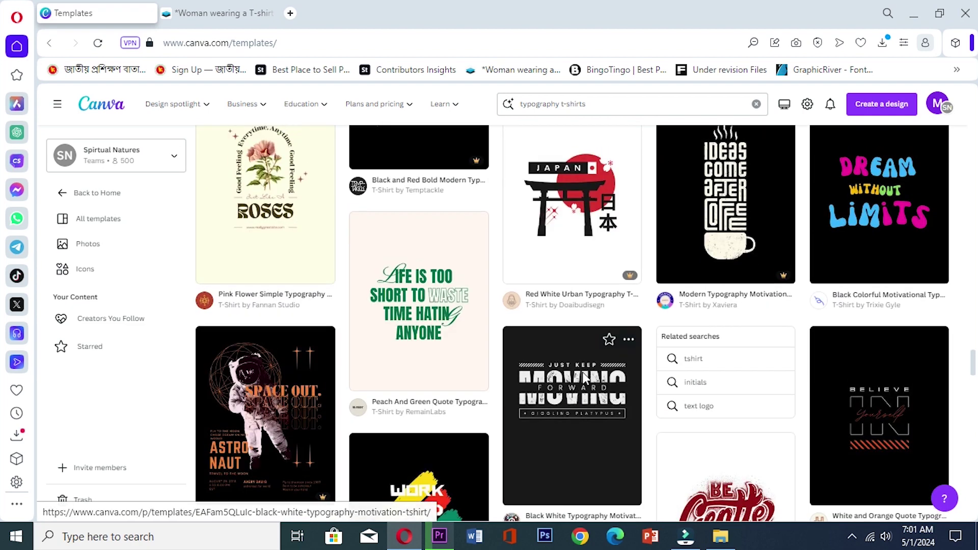
Open the "Ideas come after coffee" T-shirt template from the results and start customizing it.
scroll(584, 379, "up", 4)
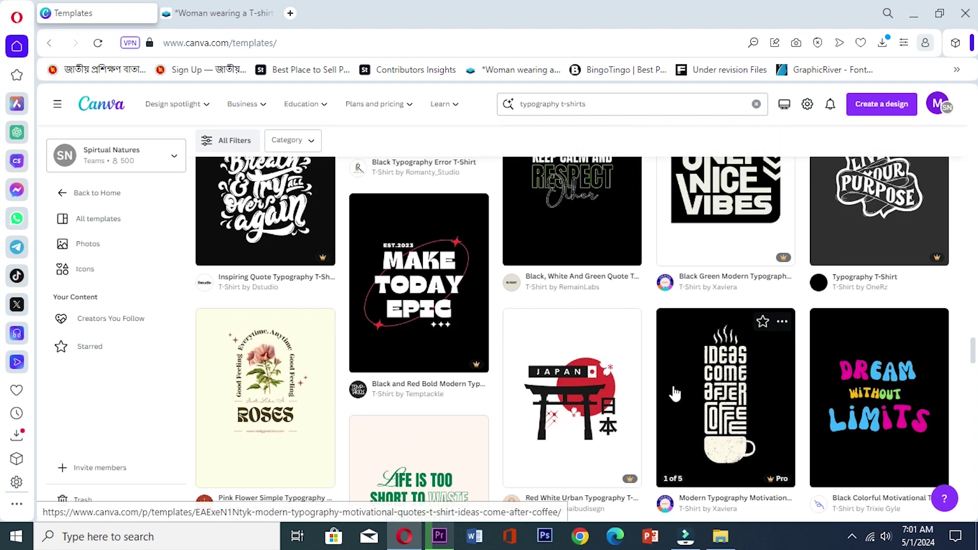
scroll(742, 392, "down", 3)
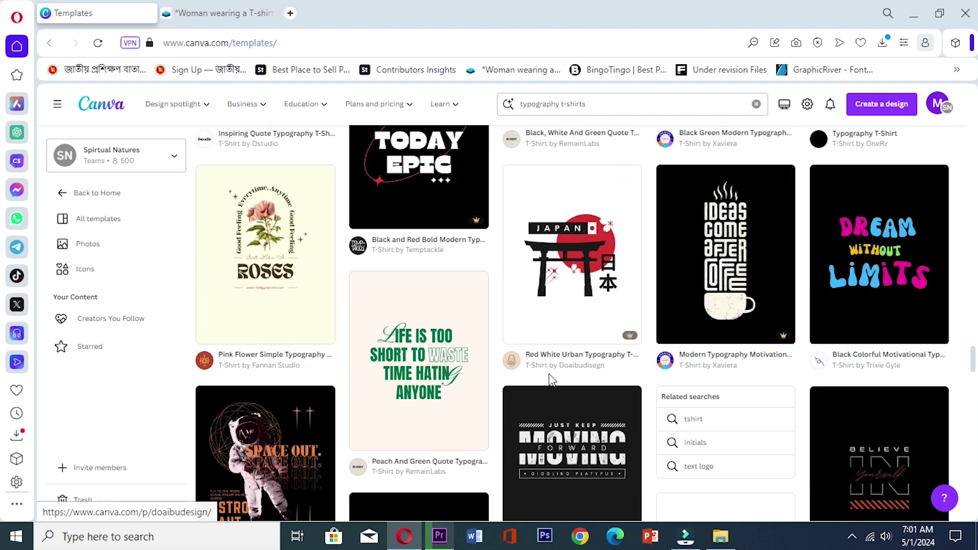
left_click(738, 253)
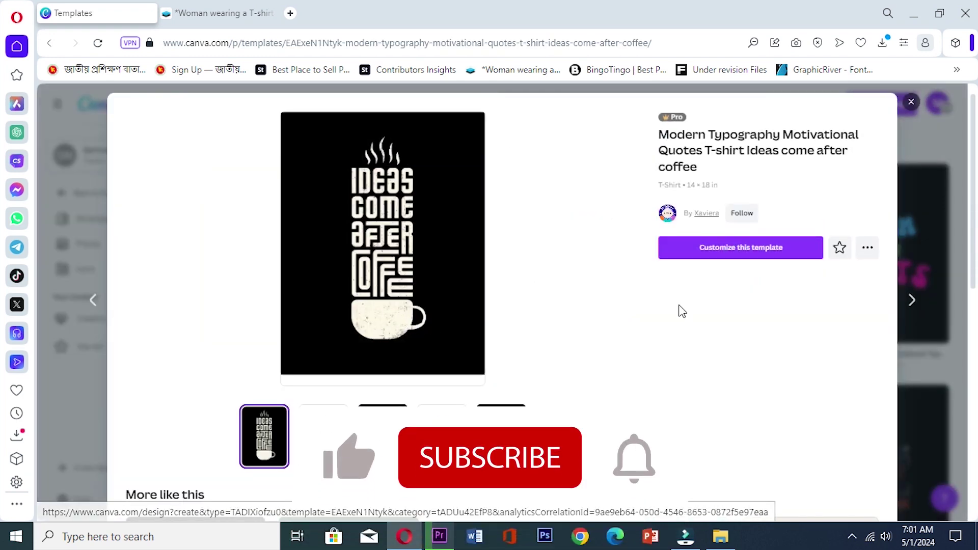
left_click(727, 253)
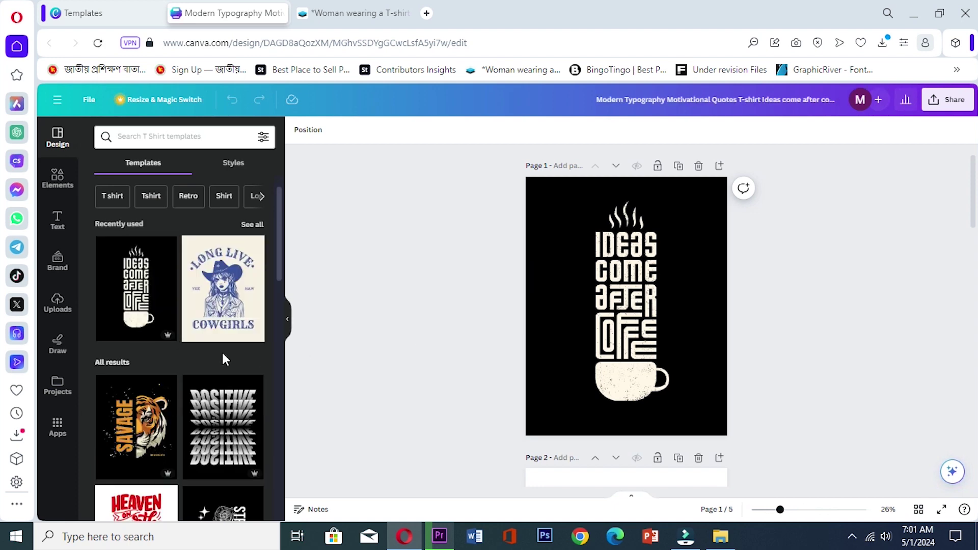
Delete the black background from page 1 of the coffee T-shirt design.
scroll(221, 350, "down", 5)
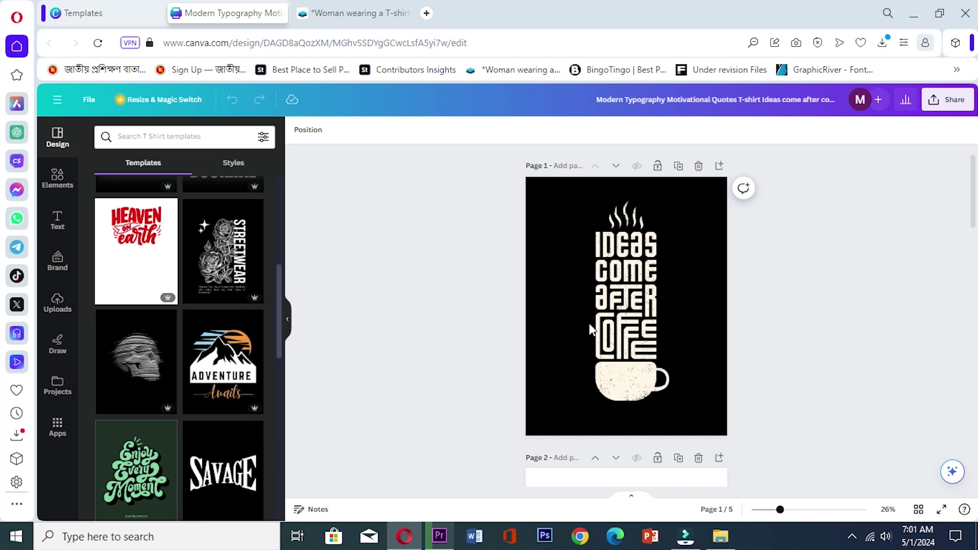
left_click(542, 343)
right_click(543, 329)
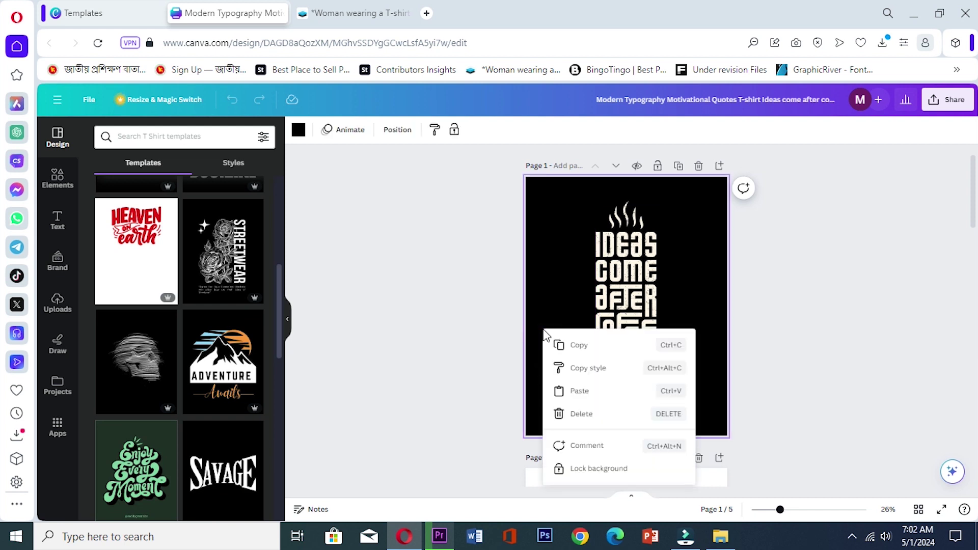
left_click(560, 414)
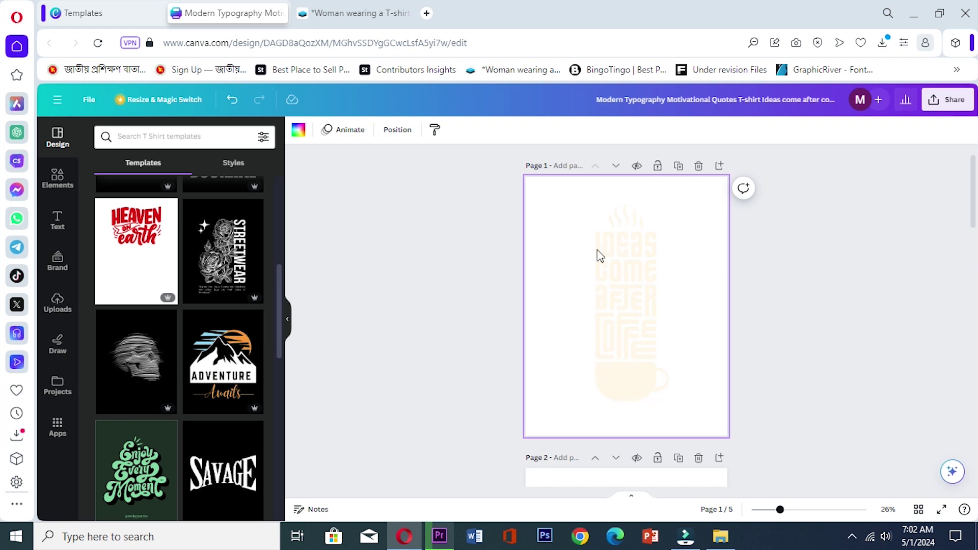
Browse the T-shirt templates and apply the "Red and Blue Heart Streetwear T-Shirt Design" to page 1 in place of the coffee artwork.
left_click(627, 328)
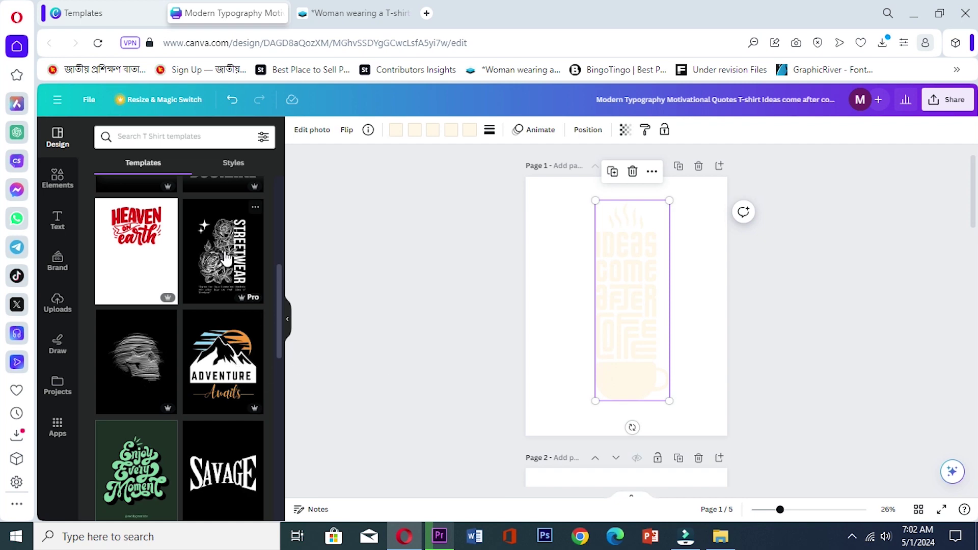
scroll(204, 379, "down", 4)
scroll(204, 381, "down", 4)
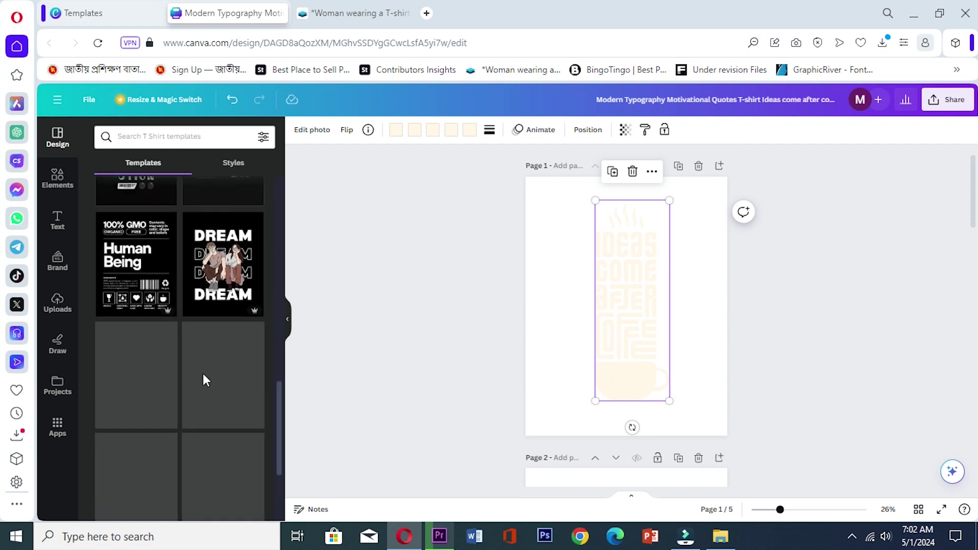
scroll(203, 382, "down", 1)
mouse_move(204, 382)
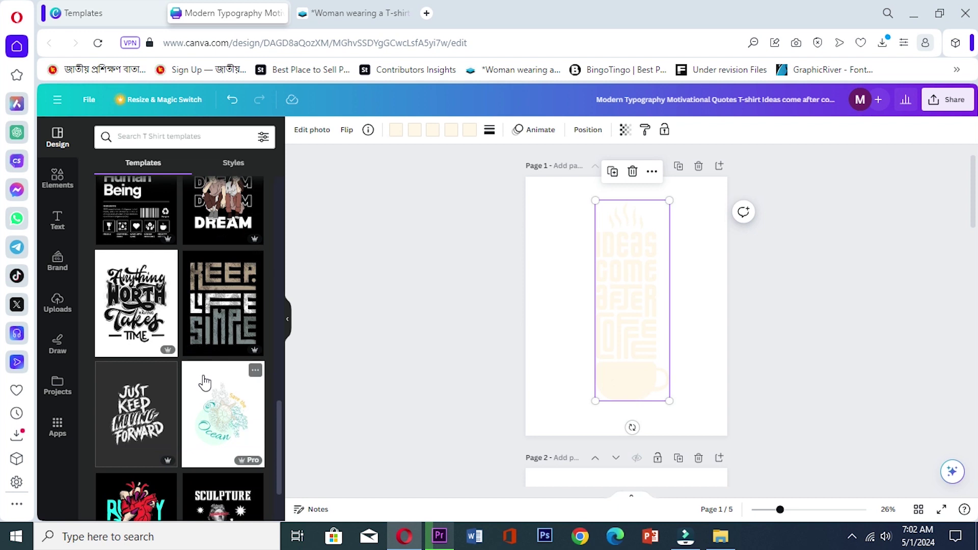
scroll(192, 387, "down", 4)
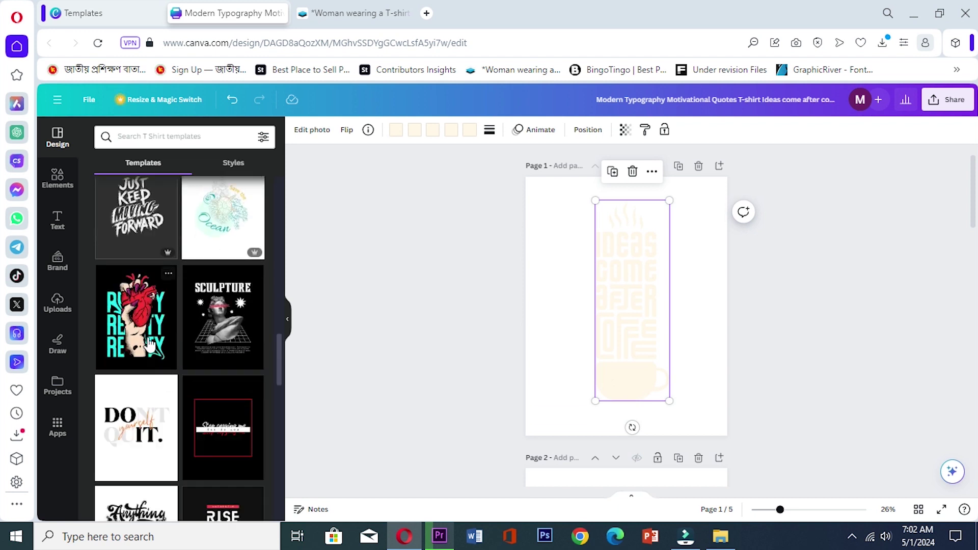
scroll(185, 398, "down", 3)
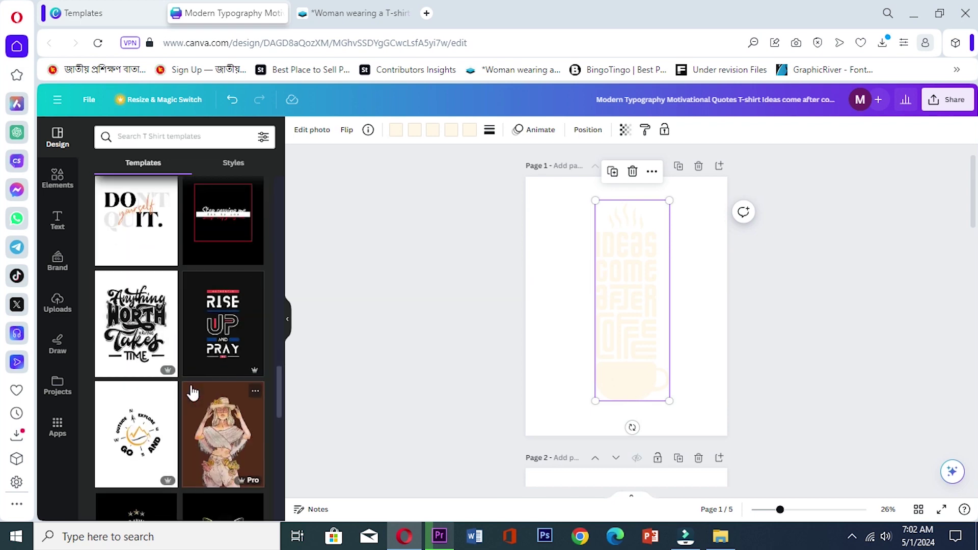
scroll(191, 393, "up", 2)
left_click(142, 267)
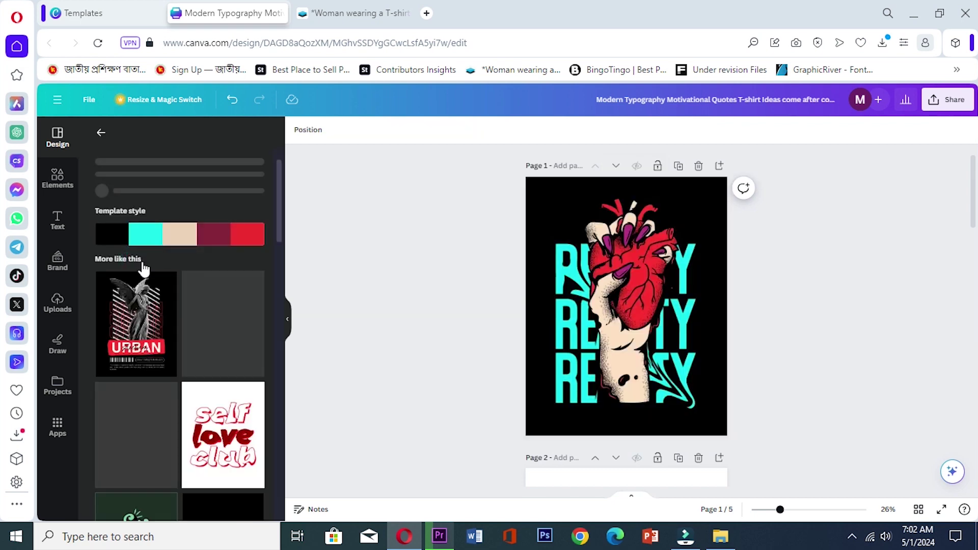
Delete the black background behind the heart and REALITY artwork on page 1.
left_click(541, 344)
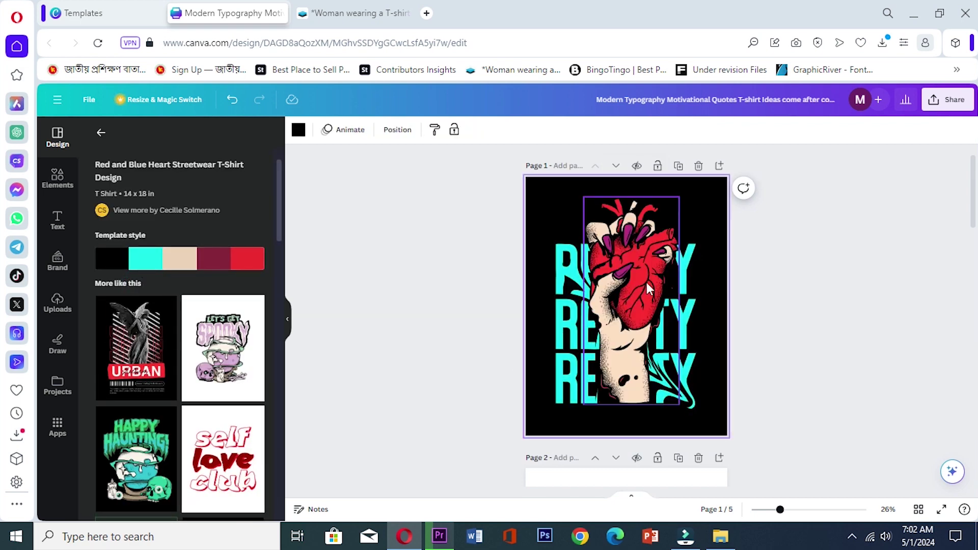
left_click(556, 315)
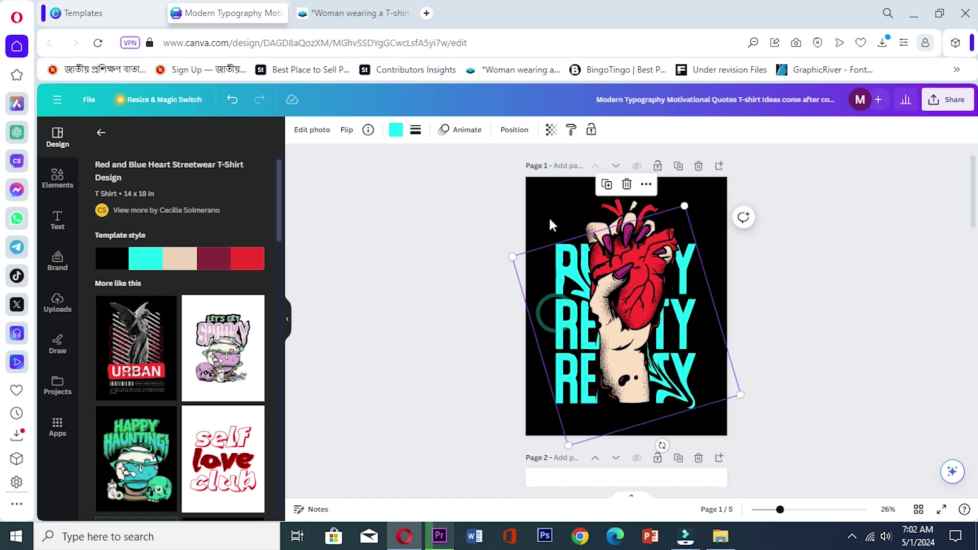
left_click(553, 209)
right_click(531, 432)
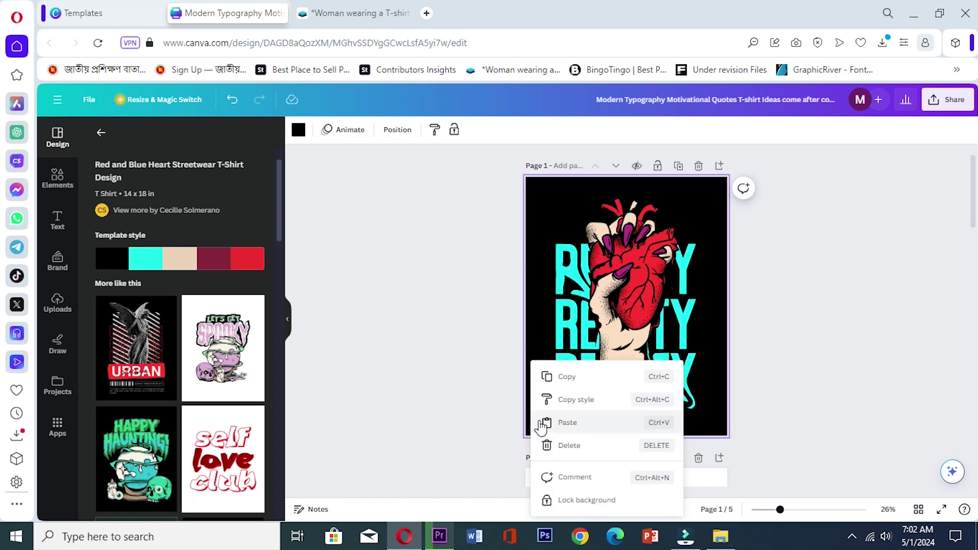
left_click(564, 446)
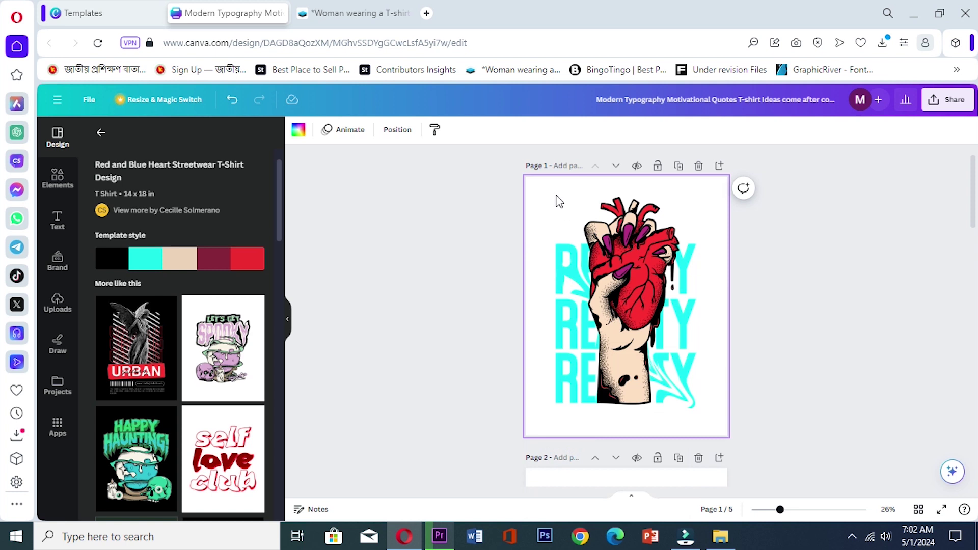
Apply the Luna filter to the hand-and-heart graphic on page 1.
left_click(631, 294)
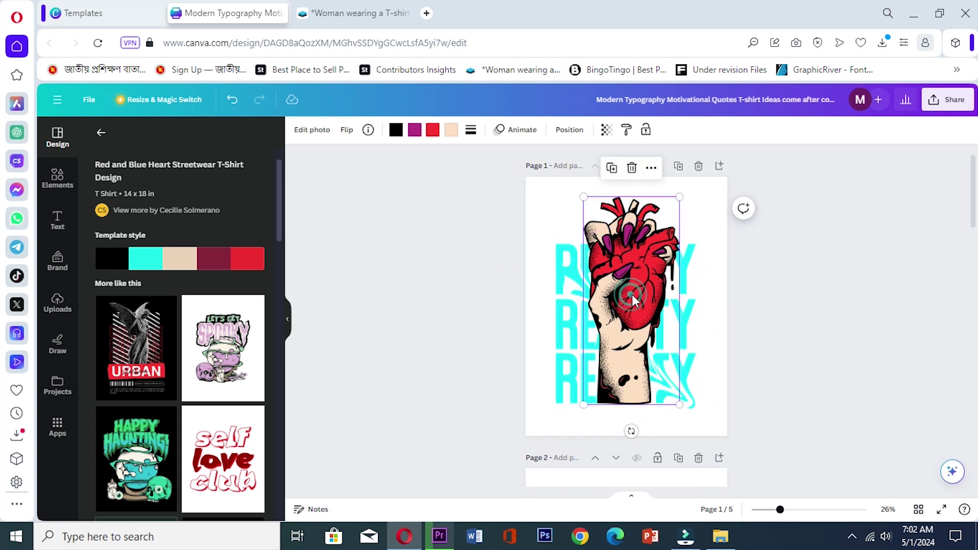
left_click(311, 133)
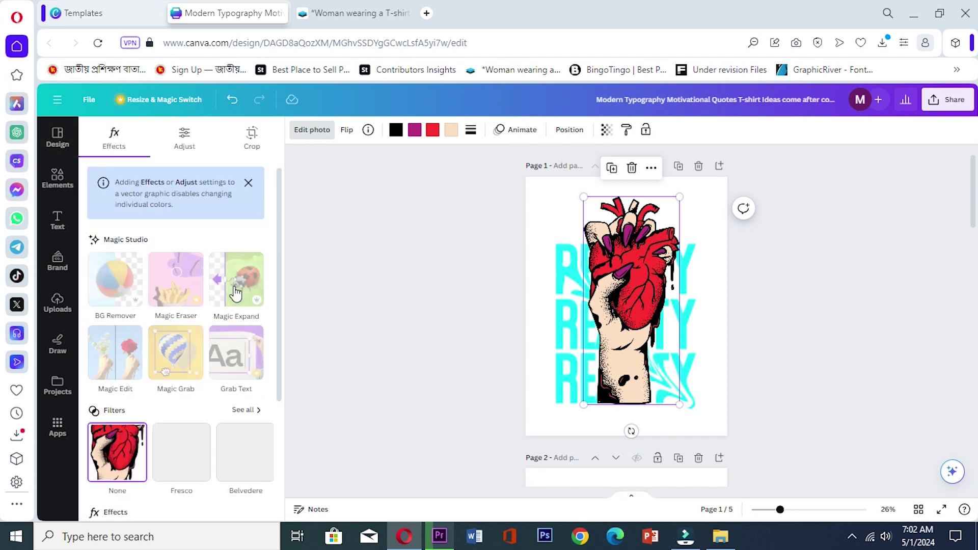
scroll(236, 294, "down", 3)
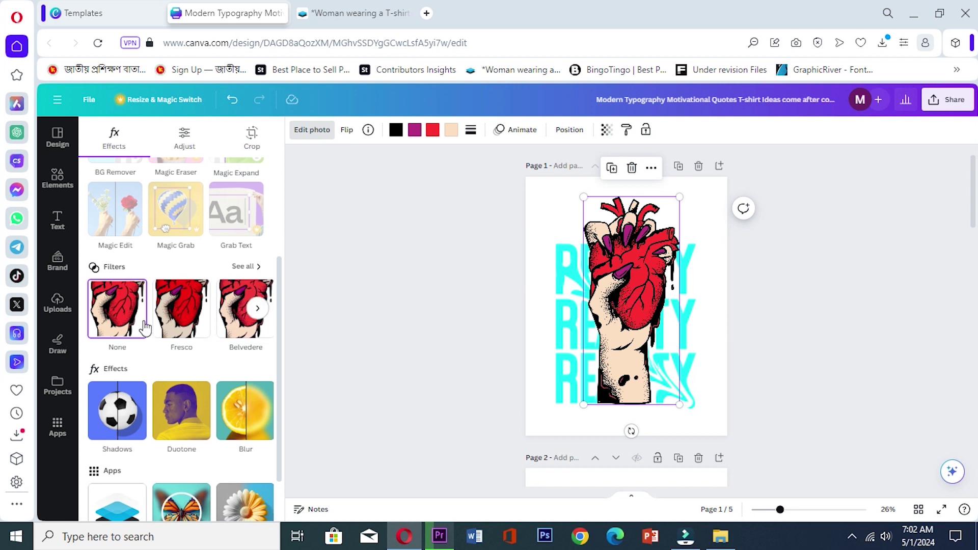
left_click(196, 325)
left_click(245, 311)
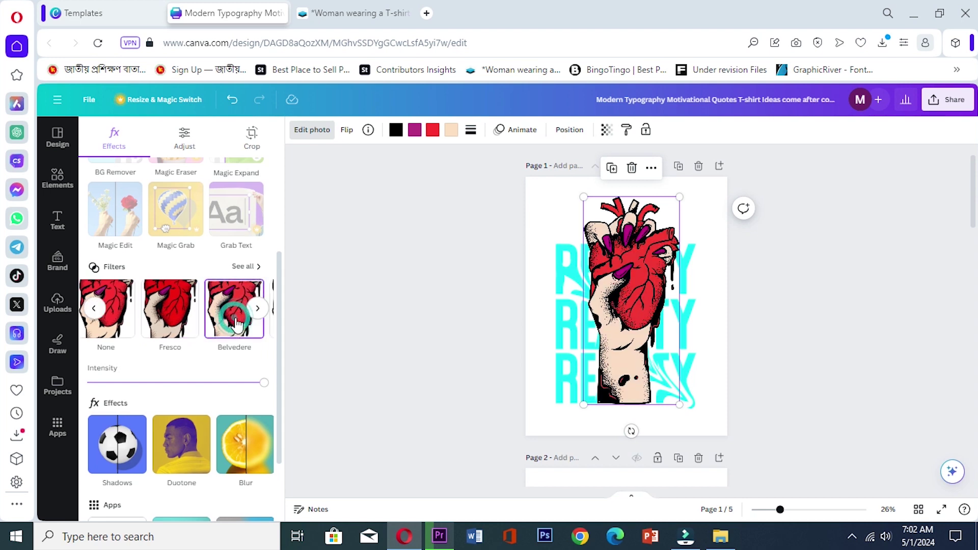
left_click(255, 310)
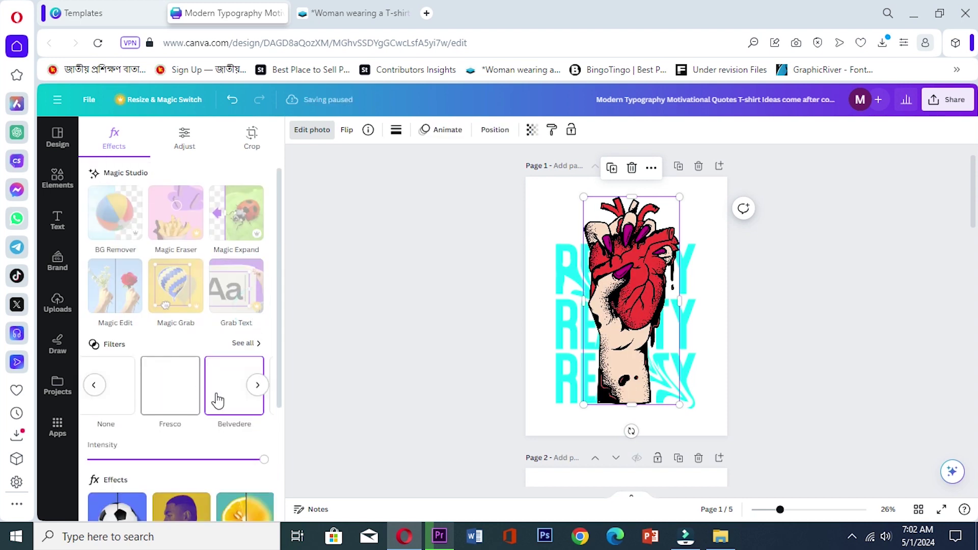
left_click(257, 385)
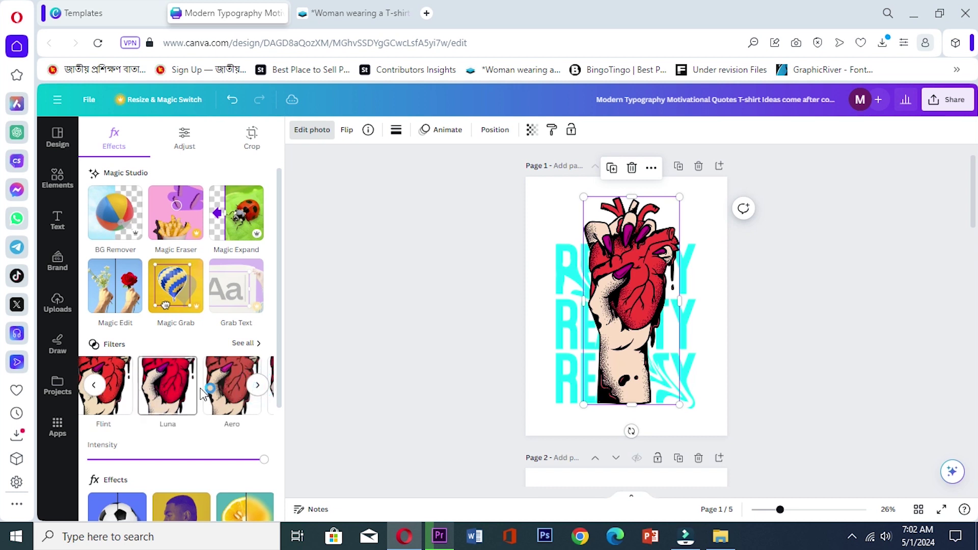
left_click(168, 395)
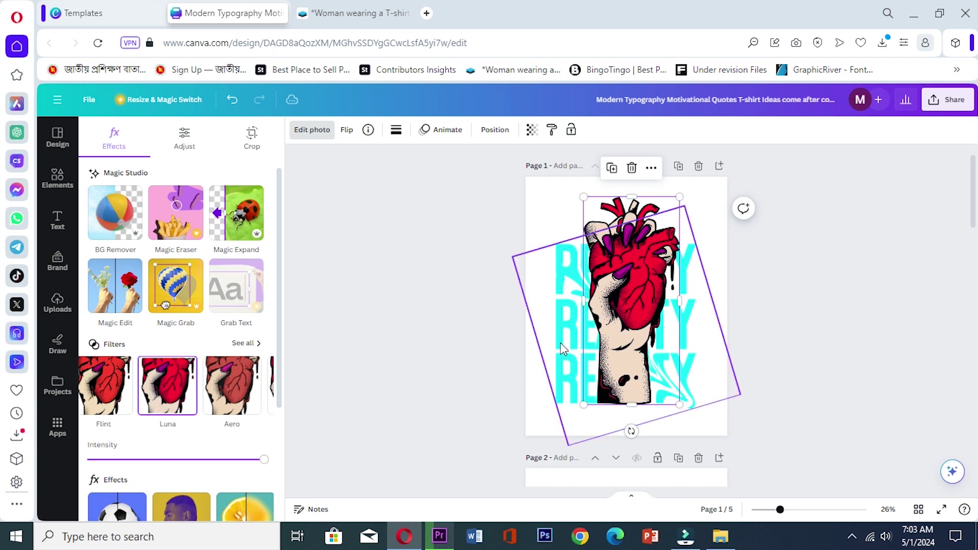
Recolor the REALITY lettering with the turquoise default solid color and close the "Woman wearing a T-shirt" browser tab.
left_click(569, 289)
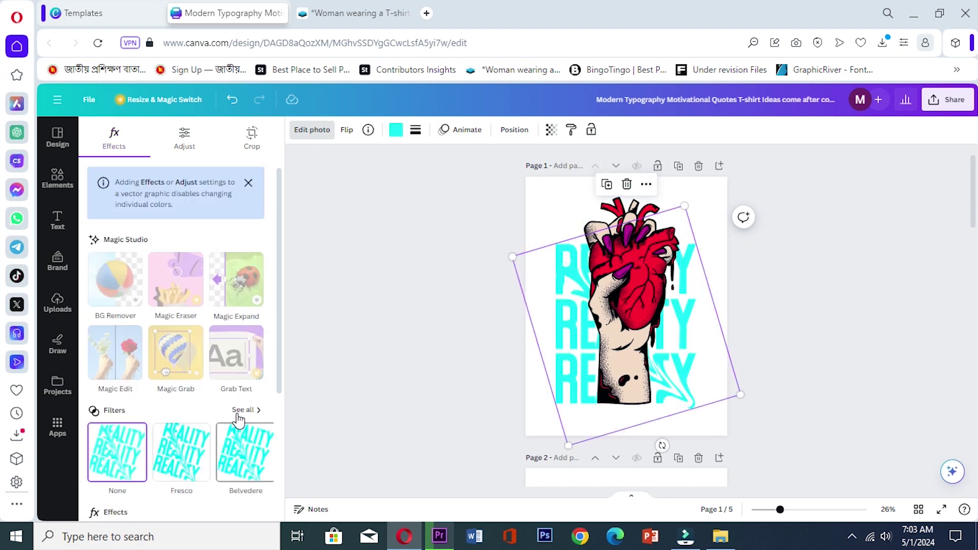
scroll(238, 418, "down", 4)
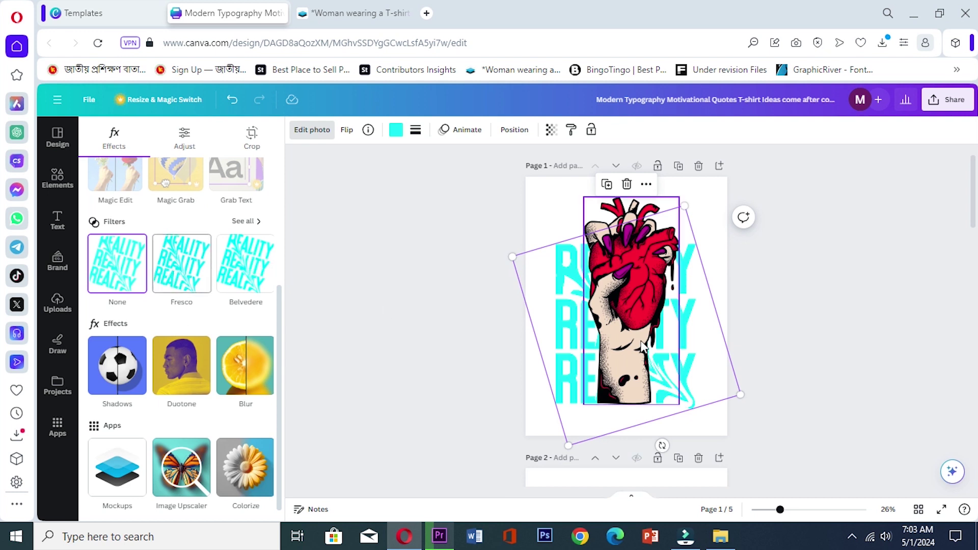
left_click(395, 133)
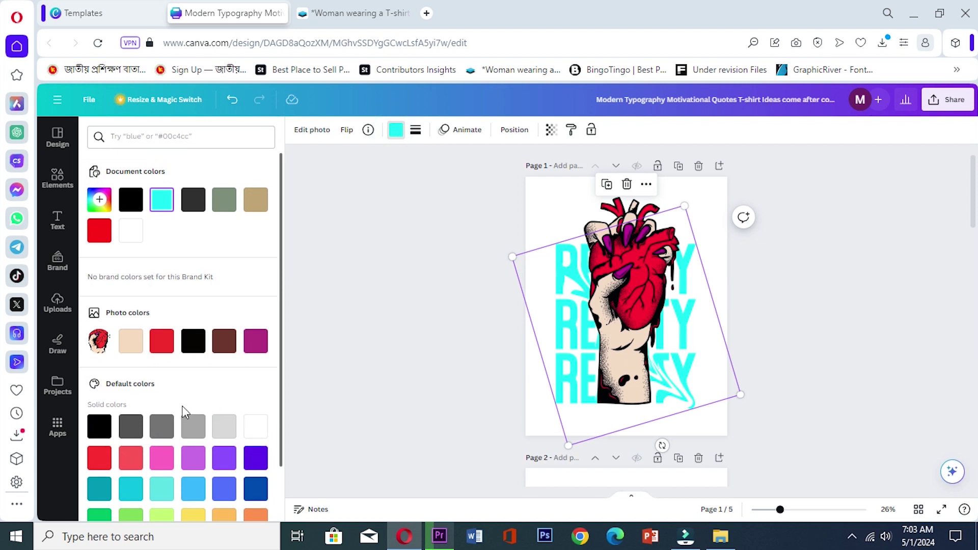
scroll(208, 437, "down", 1)
left_click(222, 403)
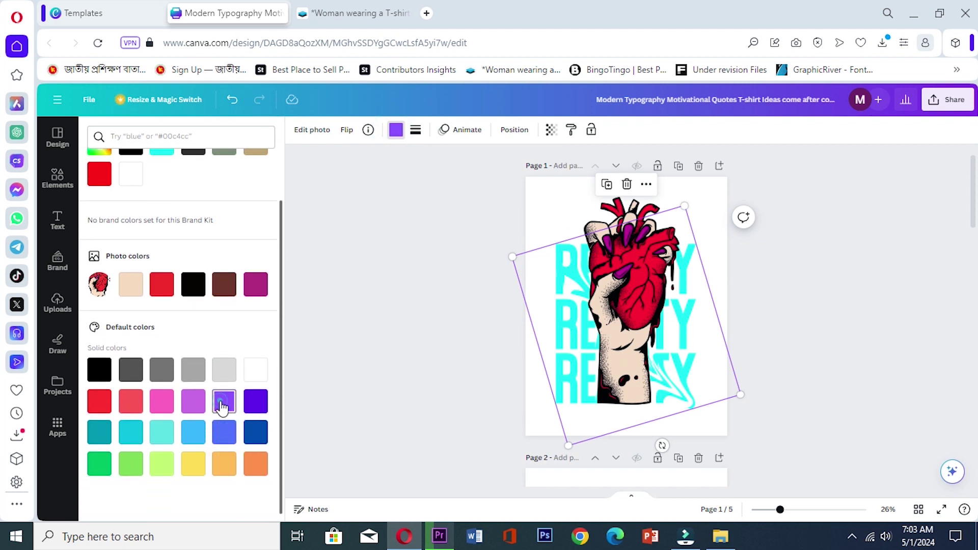
left_click(255, 401)
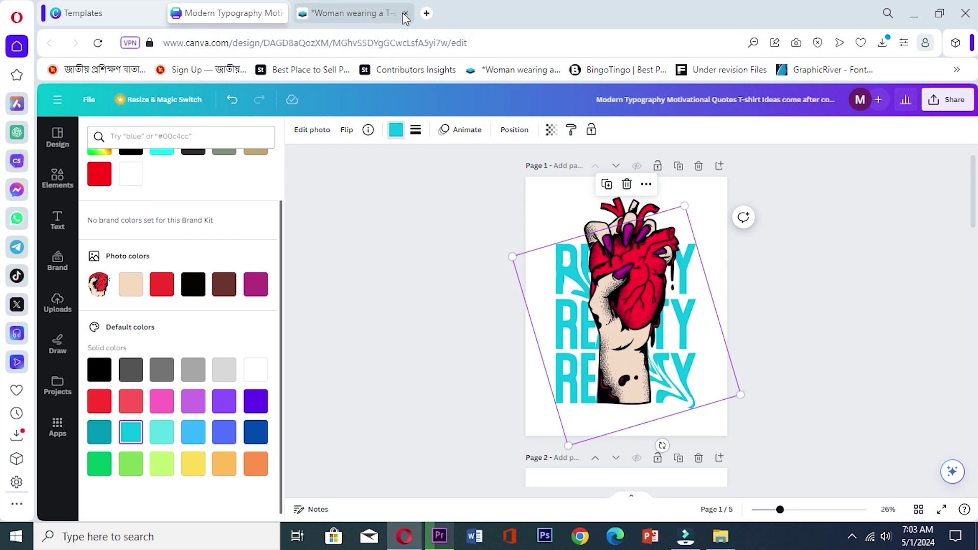
left_click(405, 14)
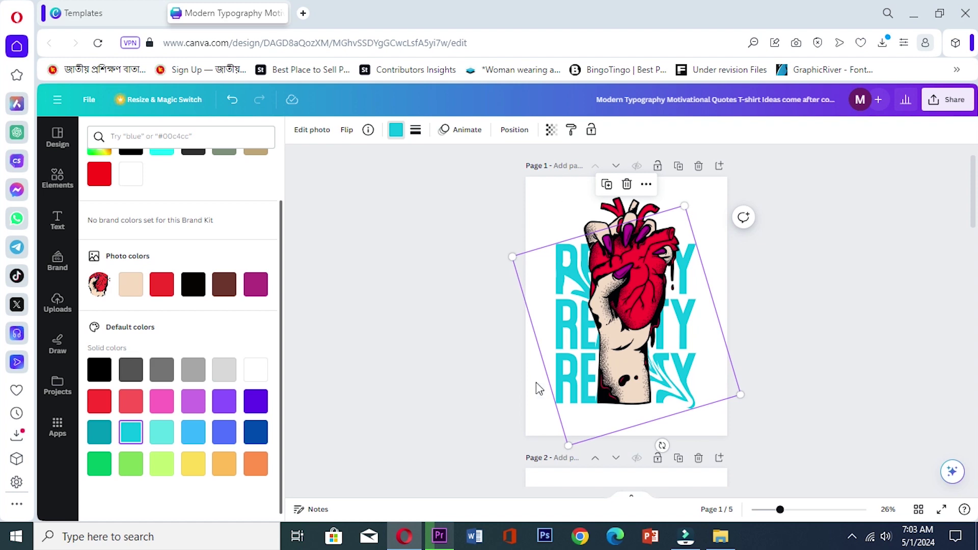
Review the heart design on page 1 and the coffee design on page 2.
scroll(558, 382, "down", 5)
scroll(589, 343, "up", 3)
scroll(587, 331, "down", 1)
scroll(593, 356, "down", 2)
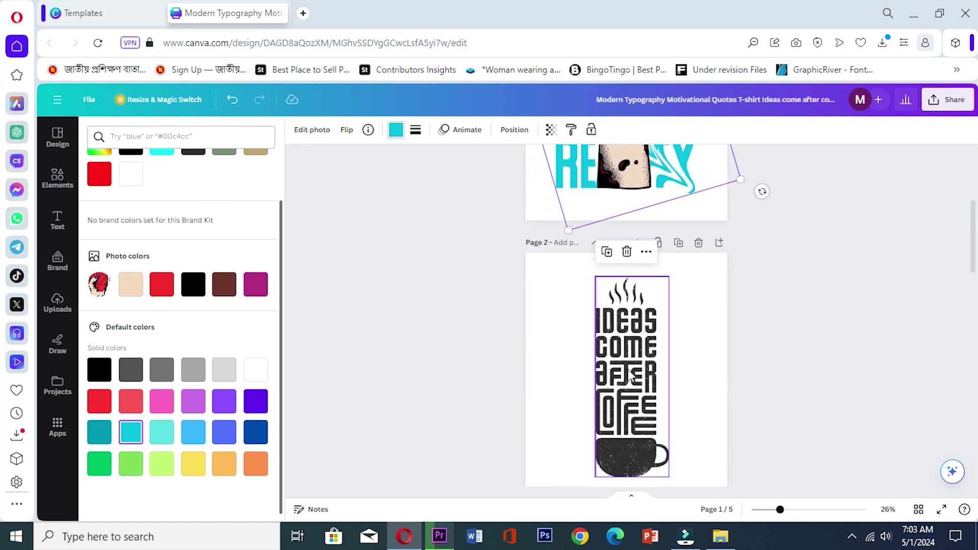
scroll(615, 362, "up", 4)
scroll(602, 340, "down", 3)
scroll(604, 342, "up", 3)
scroll(604, 340, "down", 3)
scroll(605, 339, "up", 3)
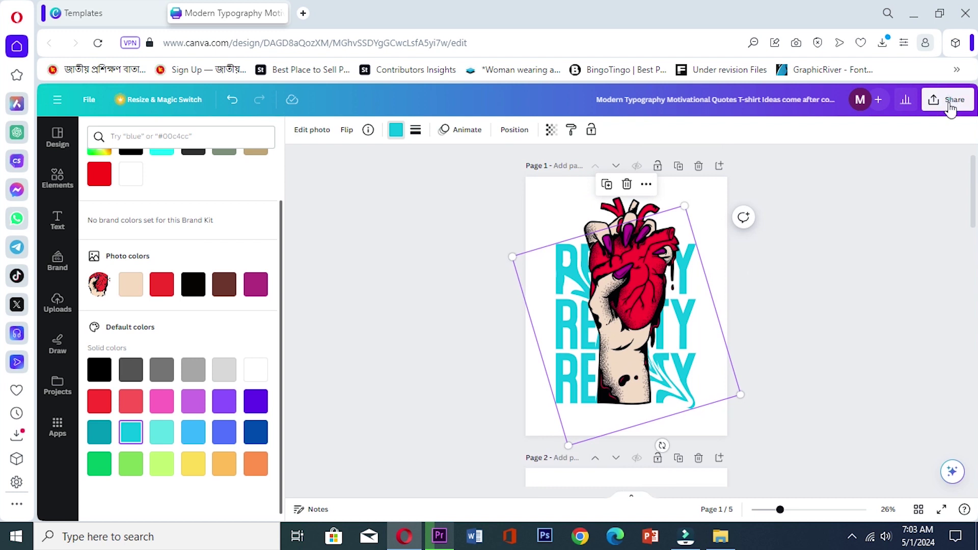
Download all five pages of the T-shirt design as PNG files at 1,556 × 2,000 px without a transparent background.
left_click(951, 100)
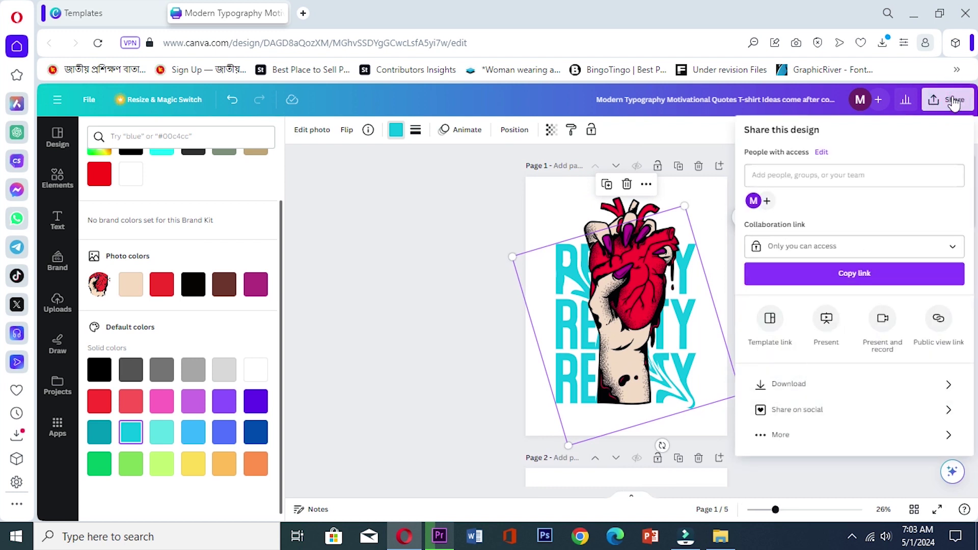
left_click(802, 386)
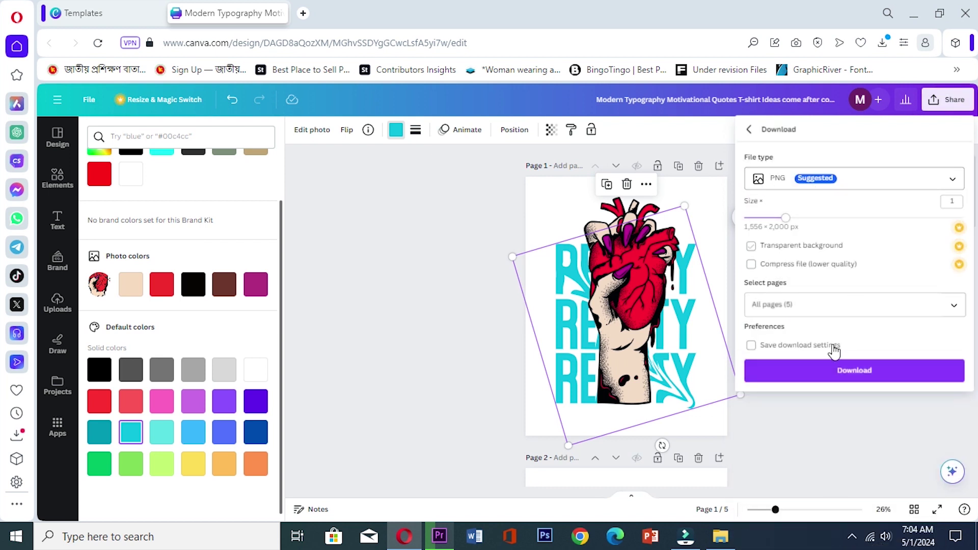
left_click(902, 181)
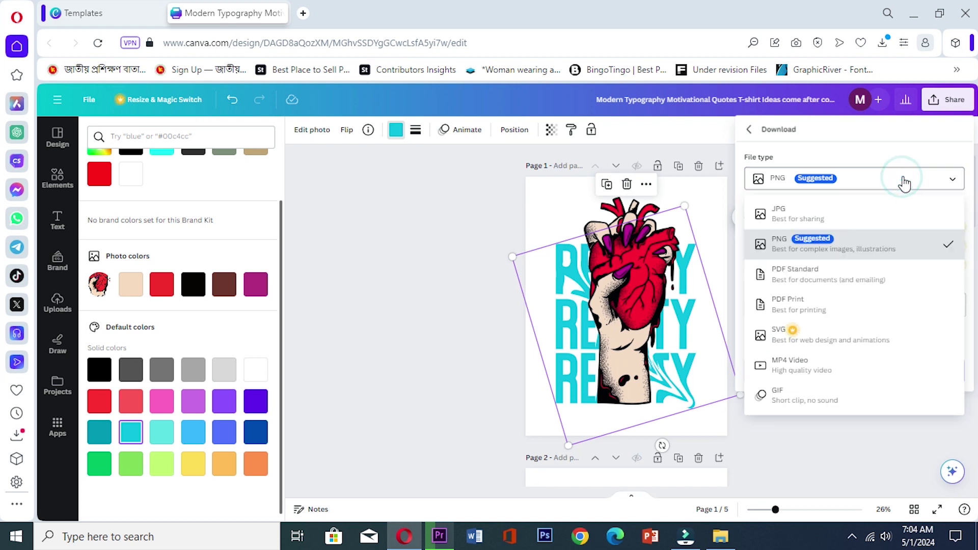
left_click(903, 179)
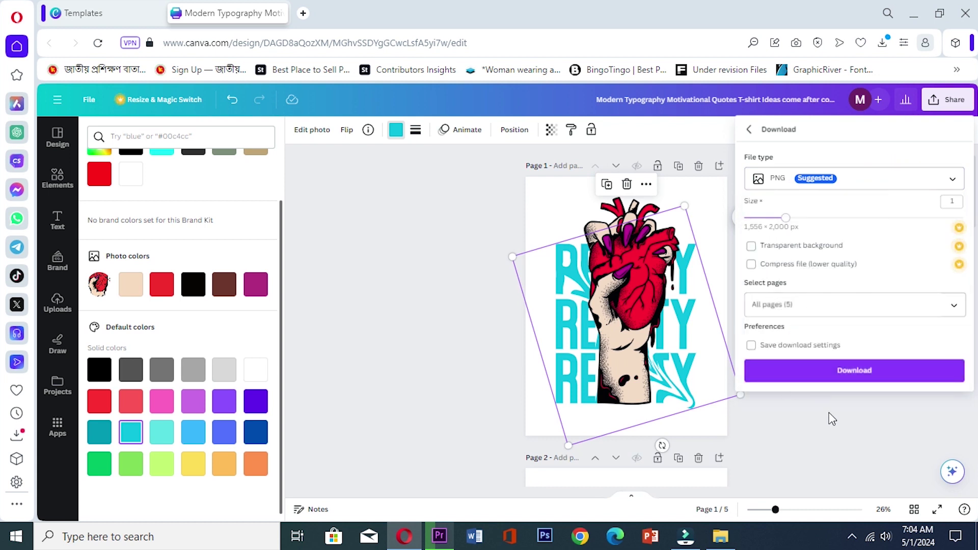
left_click(843, 369)
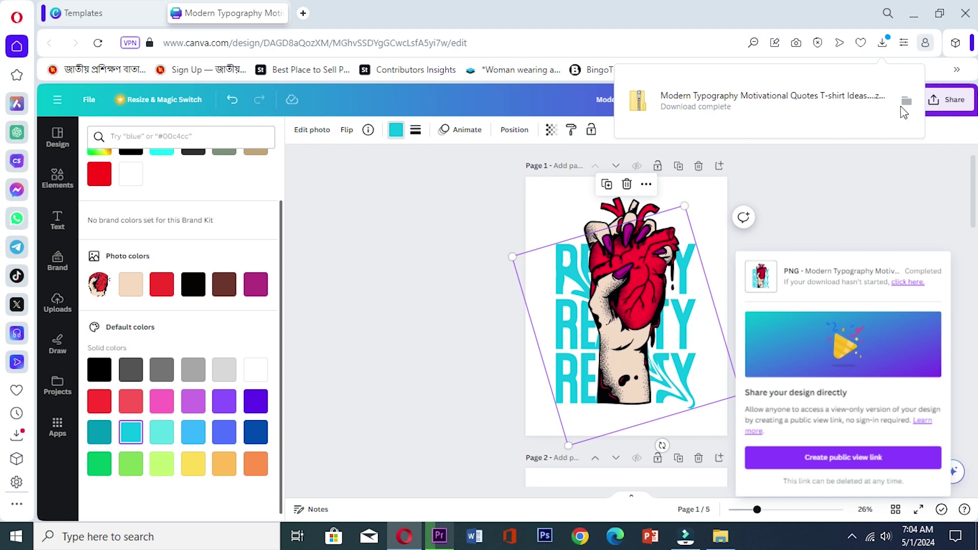
scroll(655, 290, "down", 10)
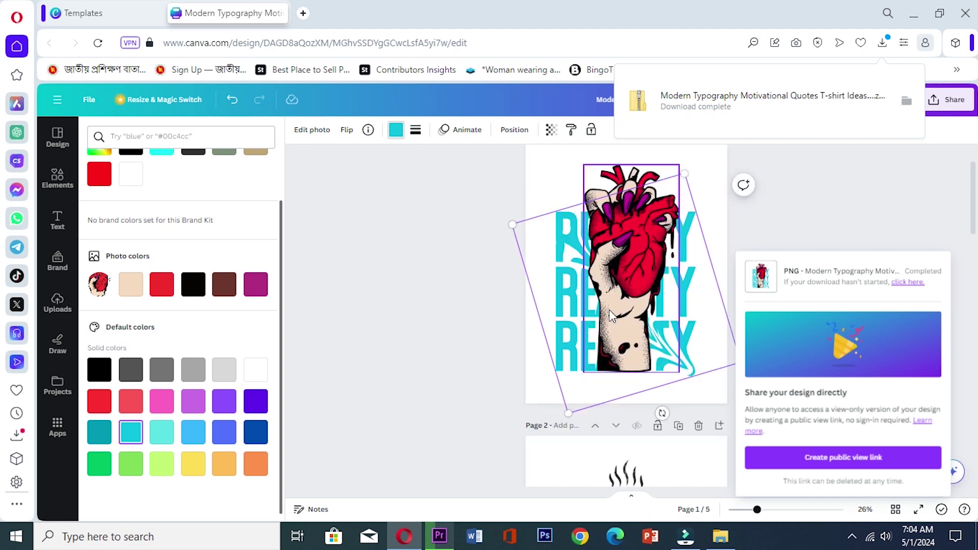
scroll(614, 316, "down", 3)
left_click(614, 313)
scroll(615, 306, "up", 2)
scroll(615, 300, "up", 4)
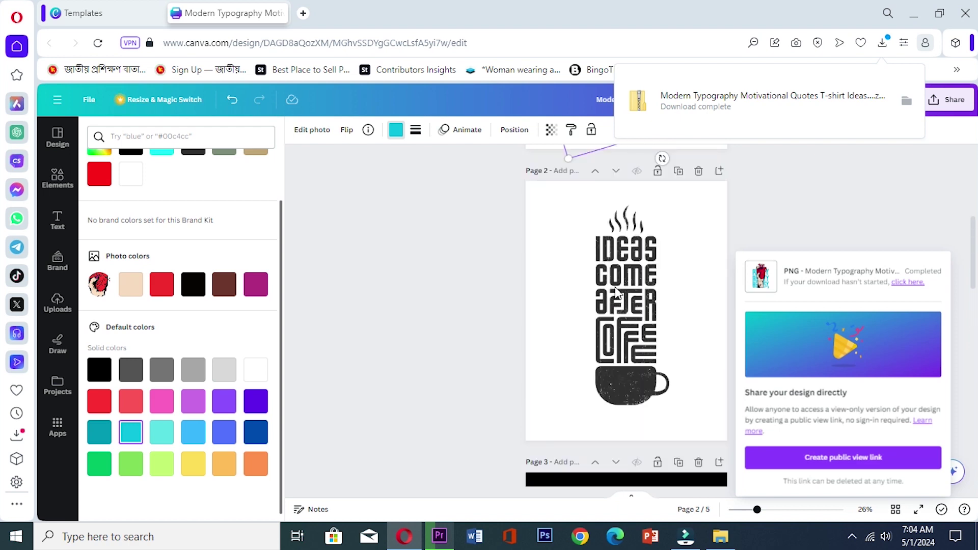
Switch to the Downloads folder and extract the Modern Typography Motivational Quotes T-shirt zip into a folder of the same name.
left_click(906, 102)
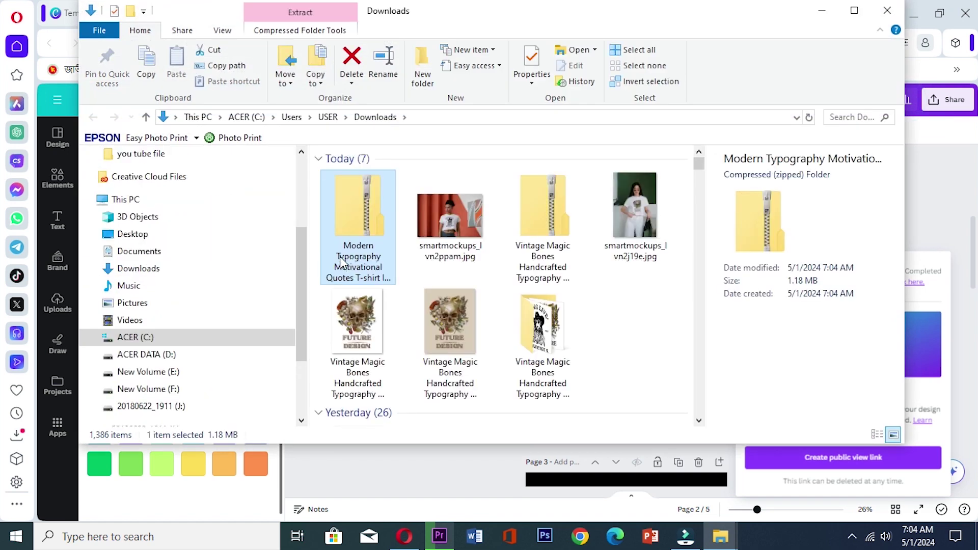
right_click(363, 214)
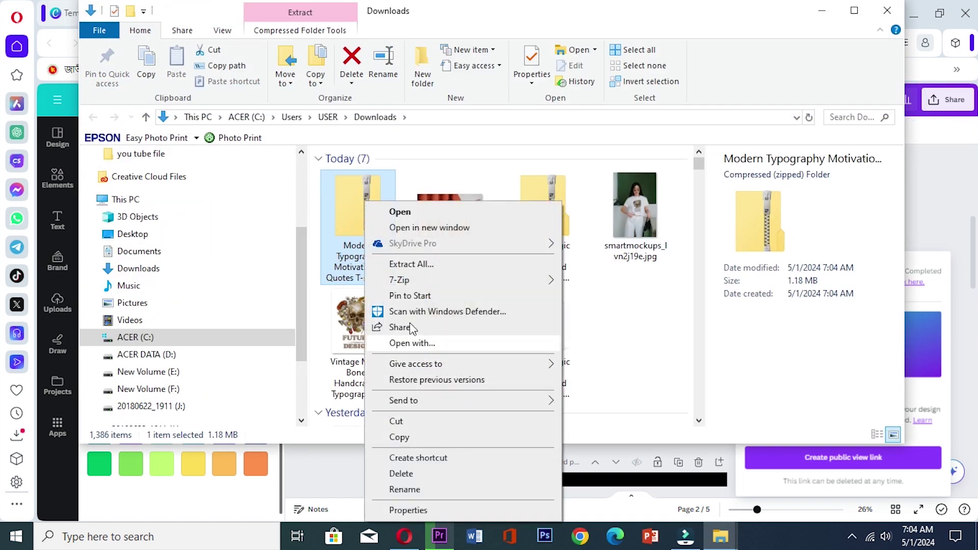
left_click(411, 265)
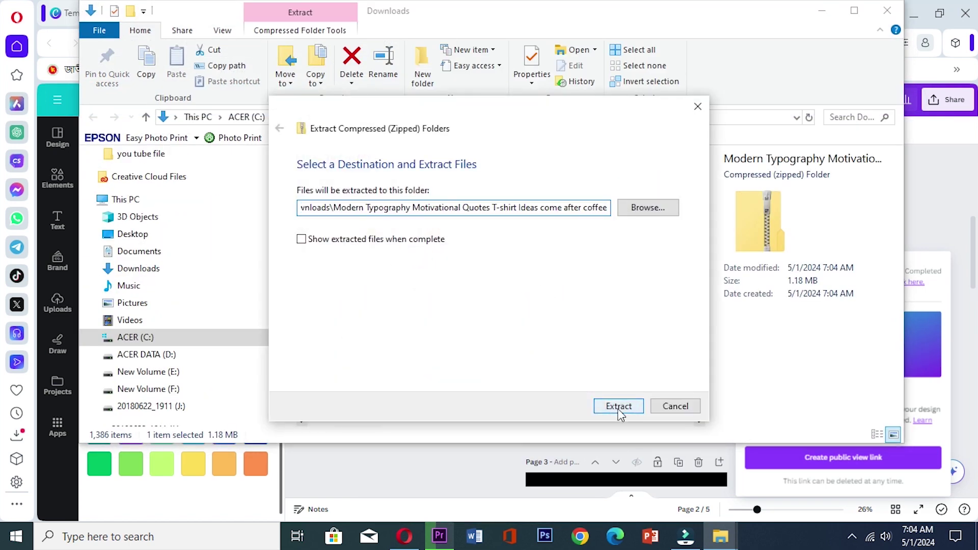
left_click(618, 406)
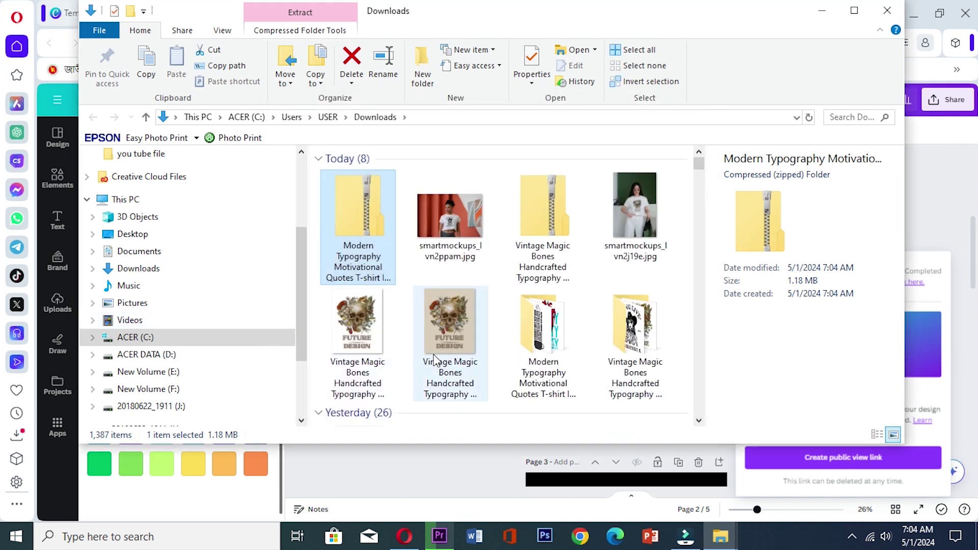
Delete the Modern Typography zip and the Vintage Magic Bones zip from the Downloads folder.
right_click(355, 221)
left_click(390, 473)
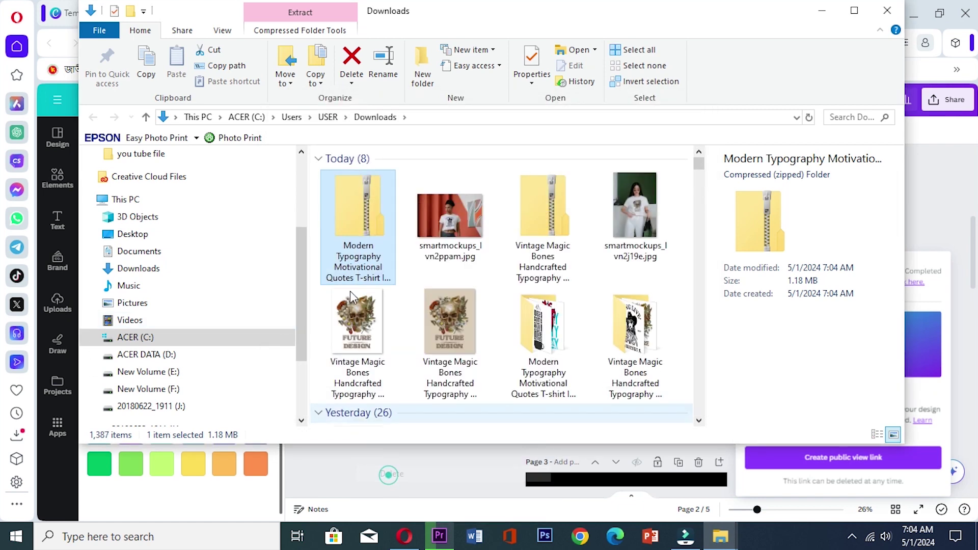
right_click(448, 220)
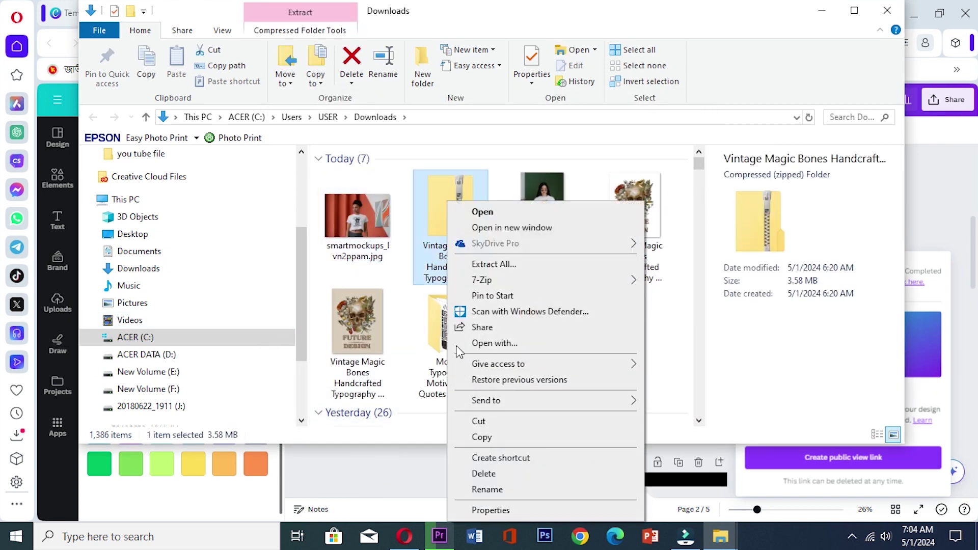
left_click(483, 471)
Delete smartmockups_lvn2ppam.jpg, smartmockups_lvn2j19e.jpg and the tan-background Vintage Magic Bones image from the Downloads folder.
left_click(355, 224)
right_click(356, 224)
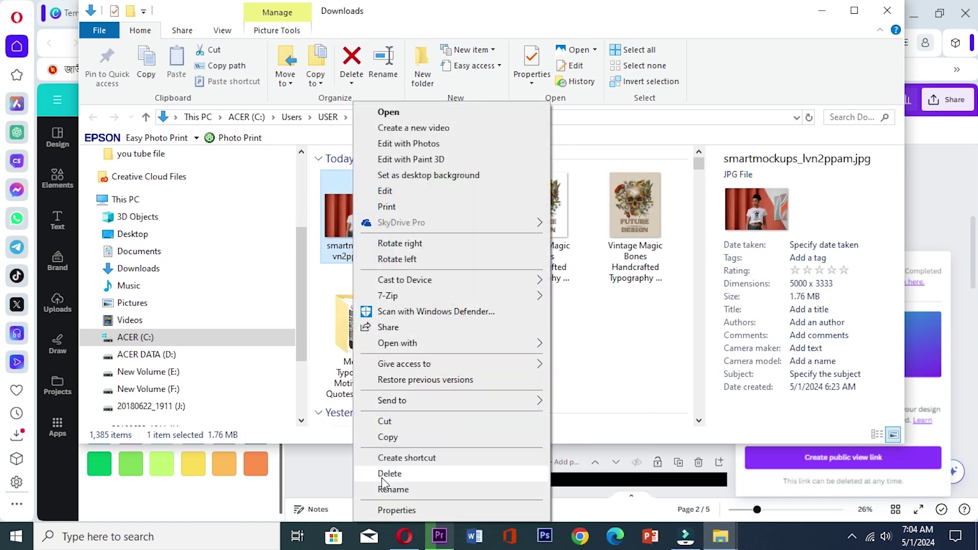
left_click(379, 473)
right_click(350, 237)
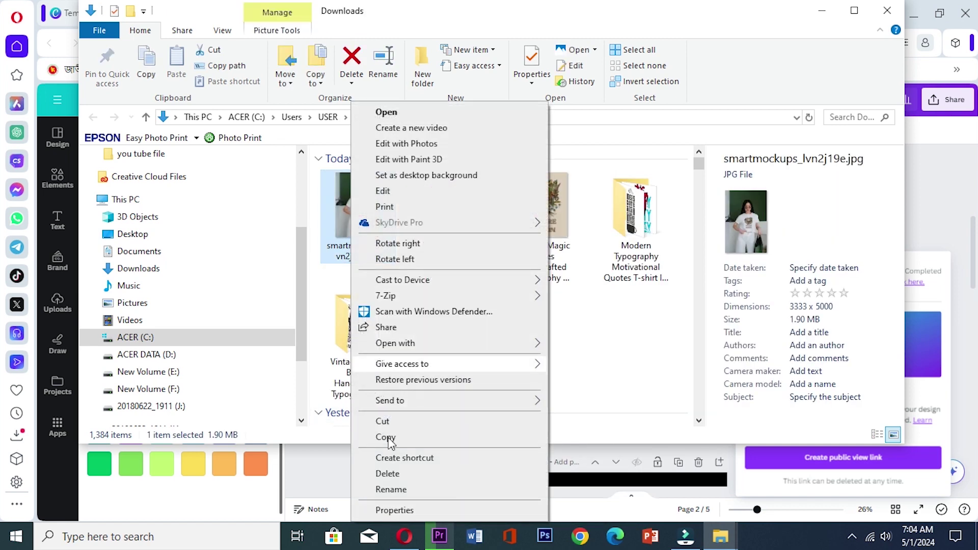
left_click(390, 473)
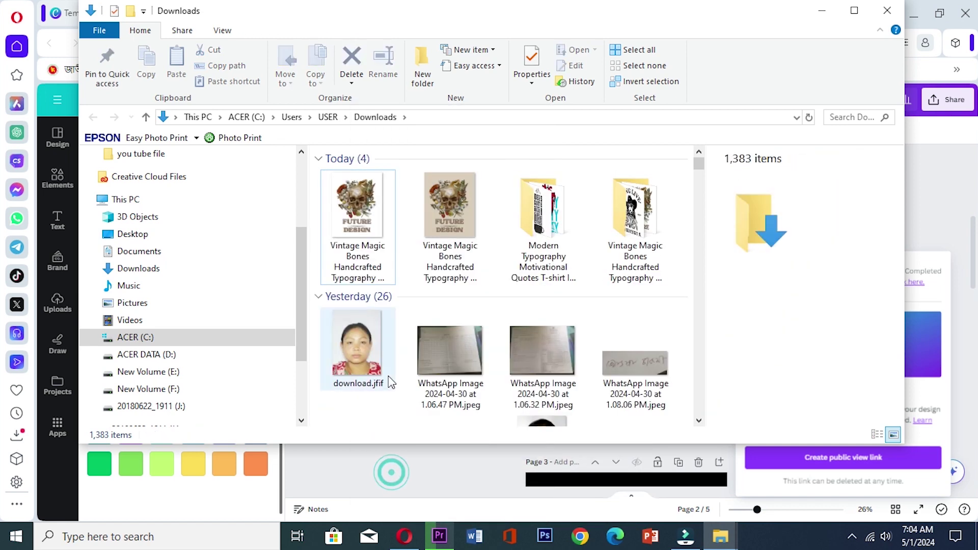
right_click(442, 228)
left_click(476, 473)
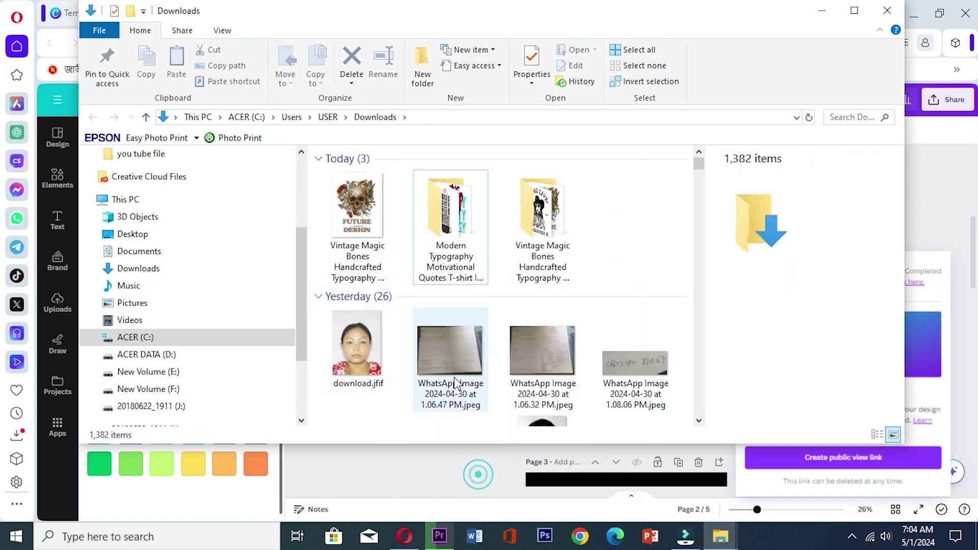
Preview the PNG files in the extracted Modern Typography Motivational Quotes T-shirt folder and close the folder window.
double_click(463, 240)
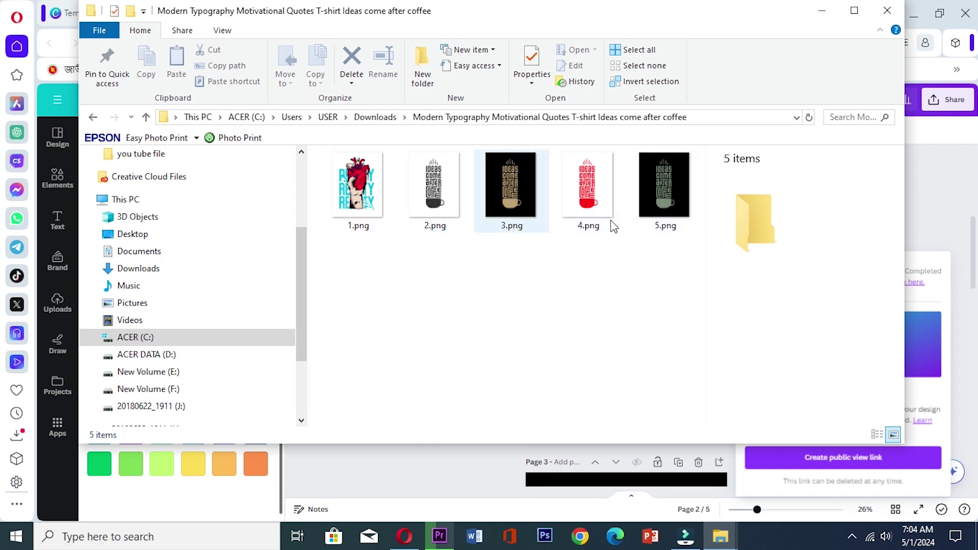
left_click(591, 209)
left_click(429, 203)
left_click(591, 206)
left_click(380, 209)
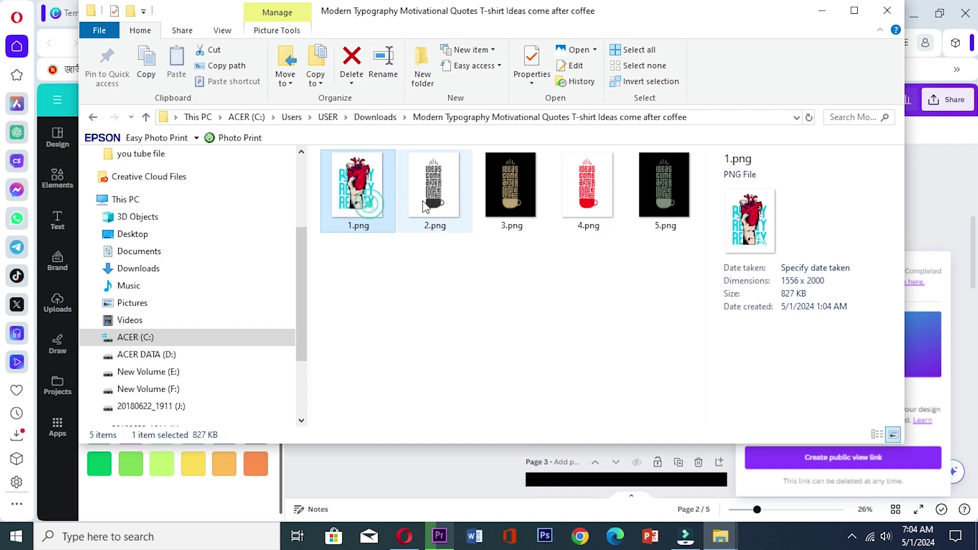
left_click(433, 204)
left_click(520, 207)
left_click(650, 201)
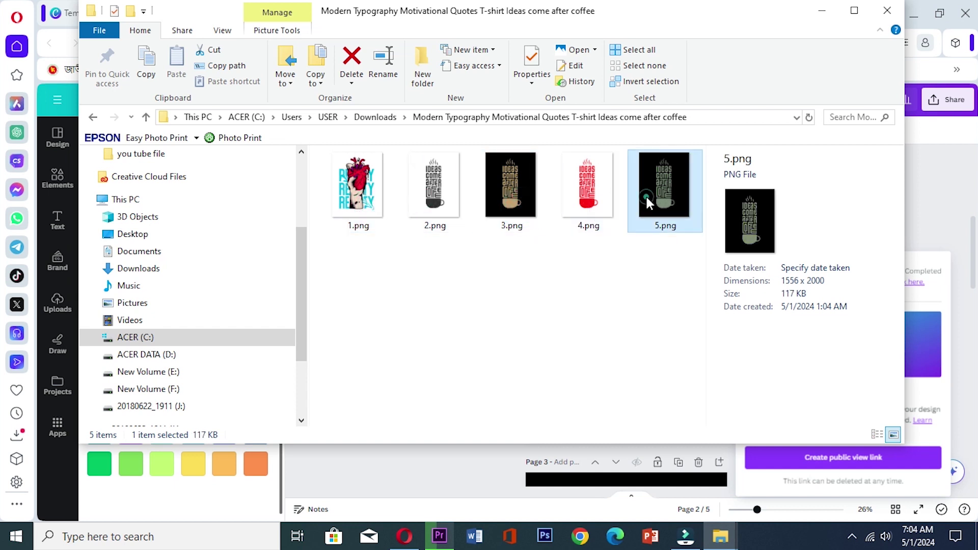
left_click(615, 202)
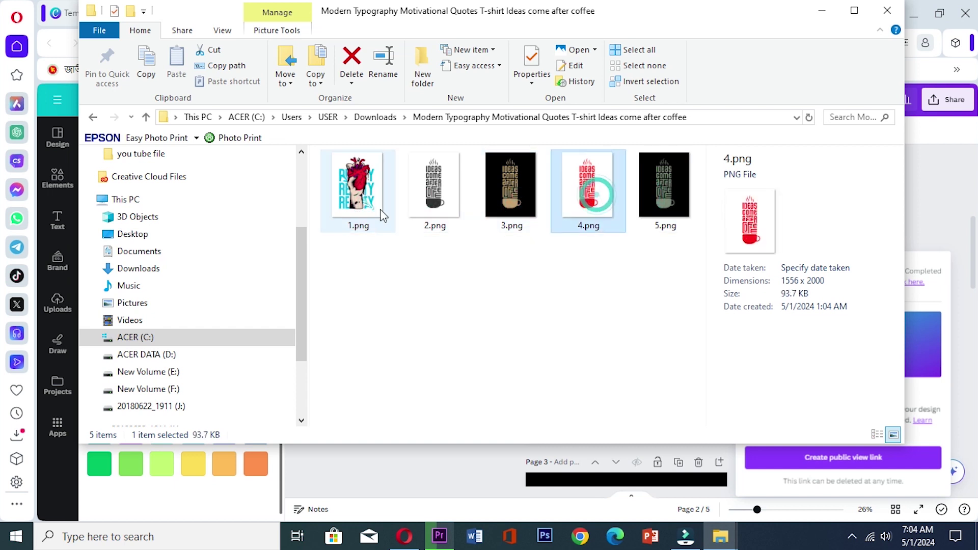
left_click(887, 14)
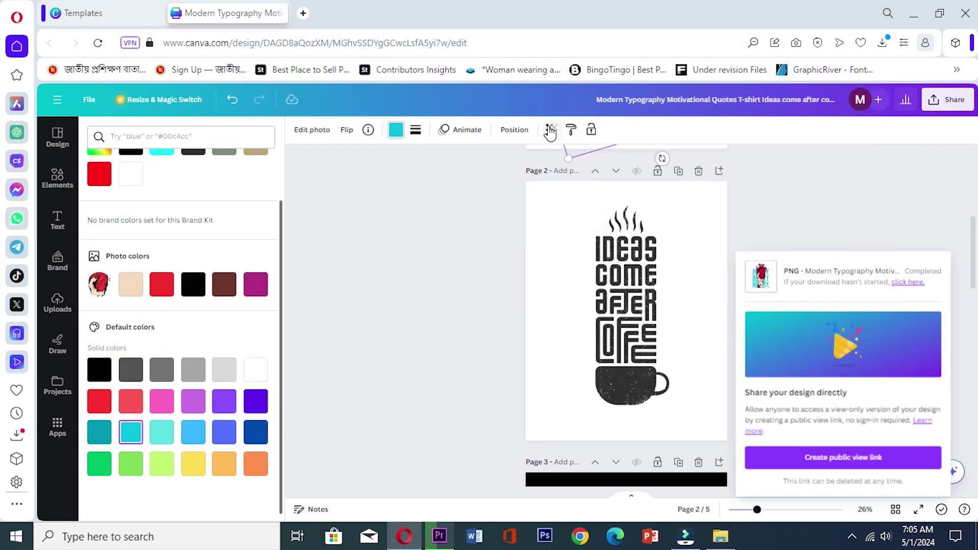
Open the bookmarked Smartmockups T-shirt mockup in a new browser tab and go to the site's home page.
left_click(304, 15)
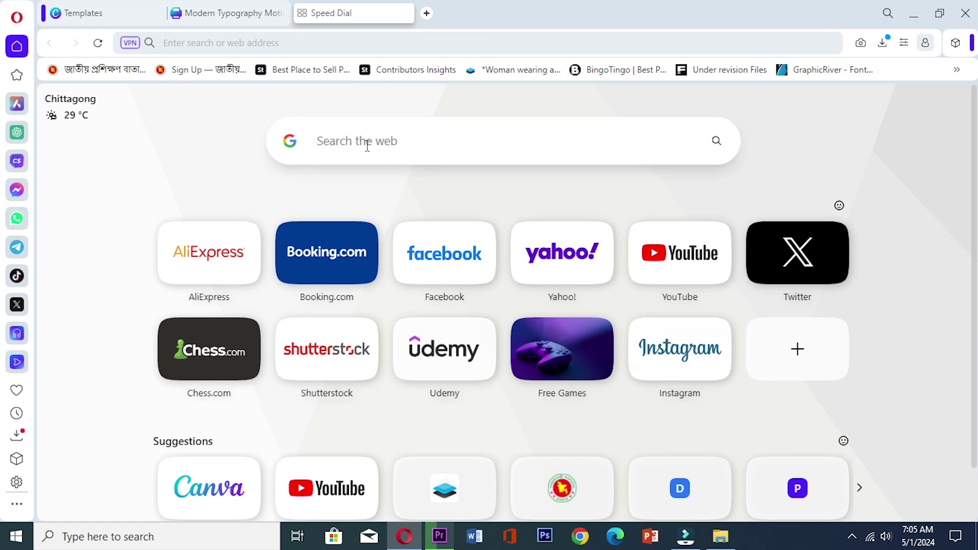
left_click(516, 71)
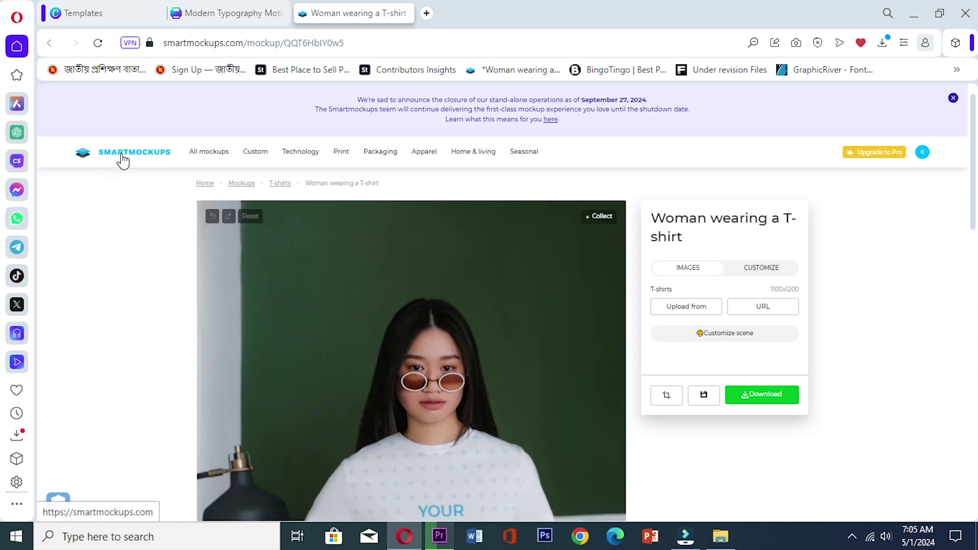
left_click(122, 153)
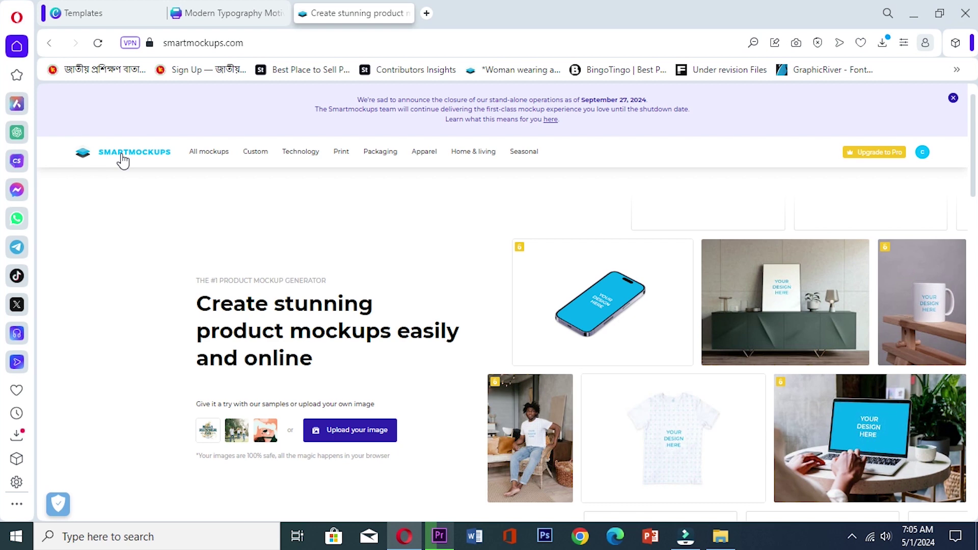
Upload 1.png from the Modern Typography Motivational Quotes T-shirt folder on the Smartmockups home page.
scroll(123, 159, "down", 5)
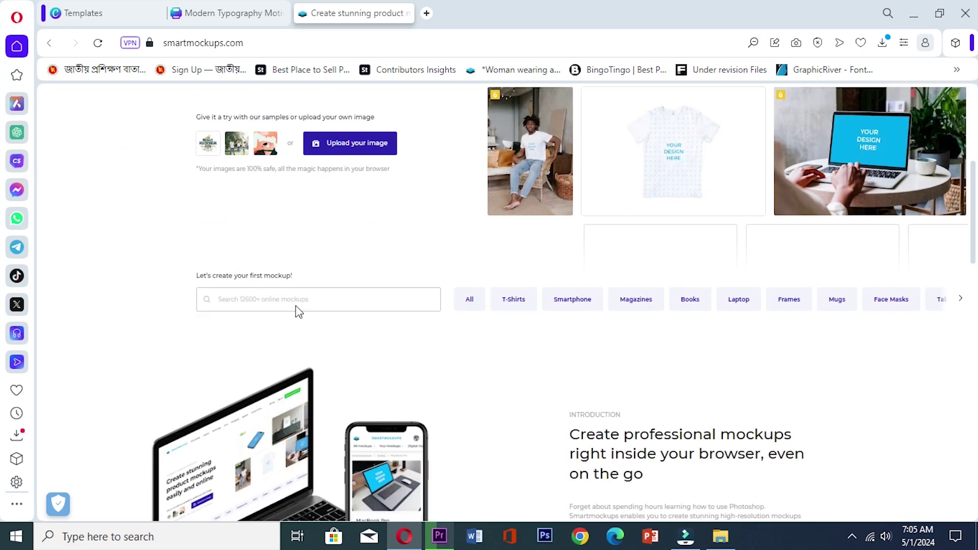
left_click(360, 143)
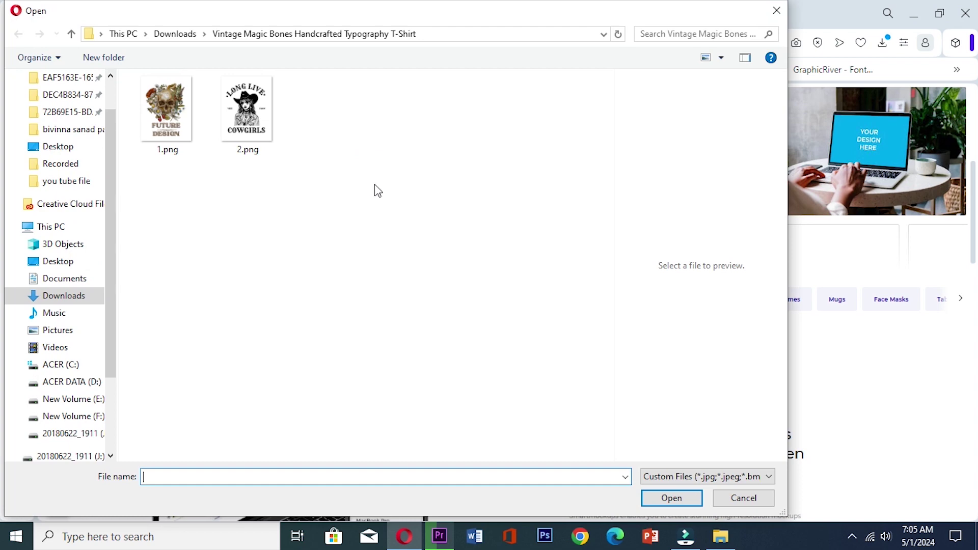
left_click(66, 297)
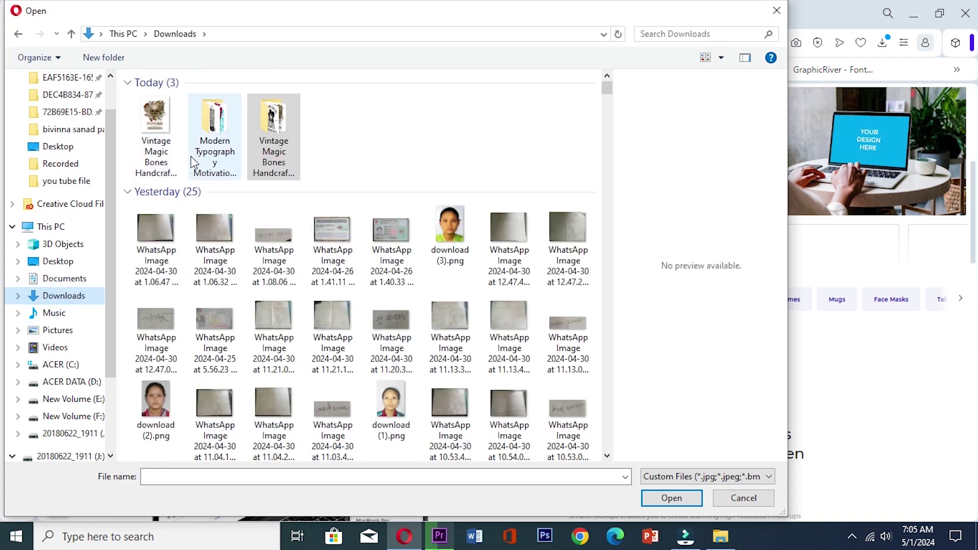
double_click(218, 123)
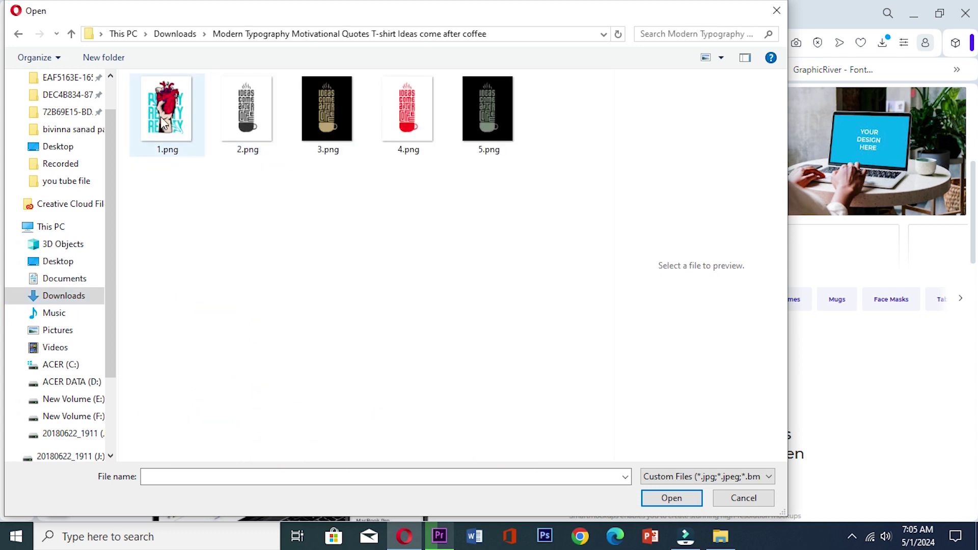
left_click(162, 125)
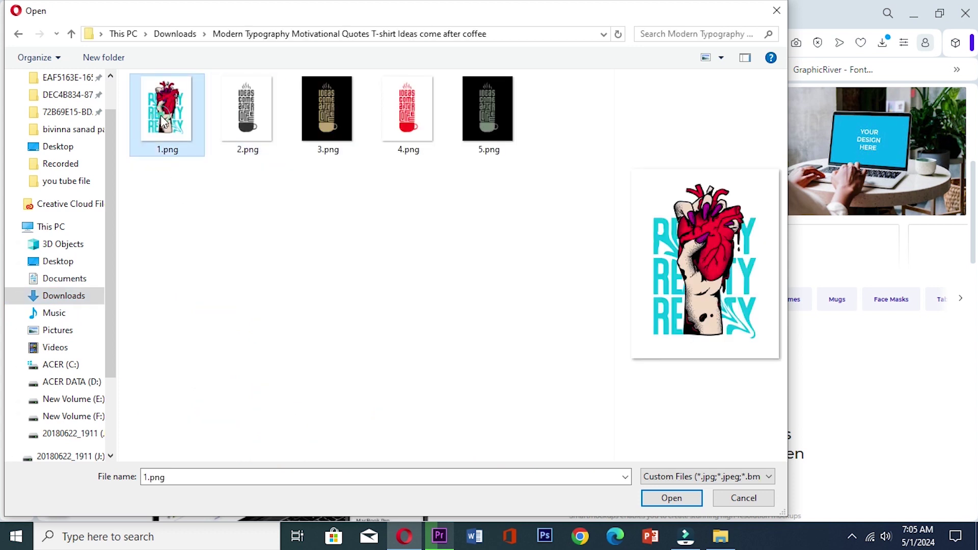
left_click(671, 498)
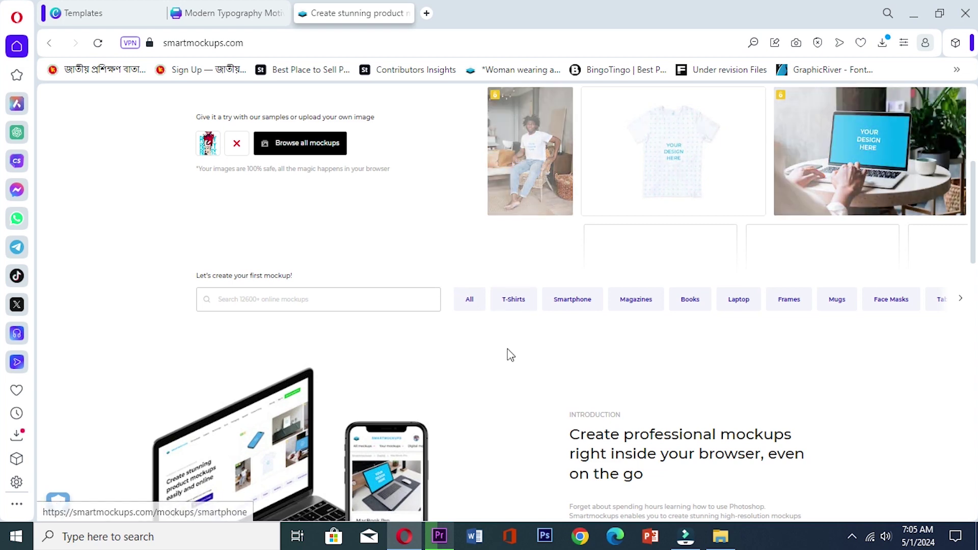
Show the T-Shirts mockup category and upload 1.png there for an instant preview on all mockups.
left_click(516, 306)
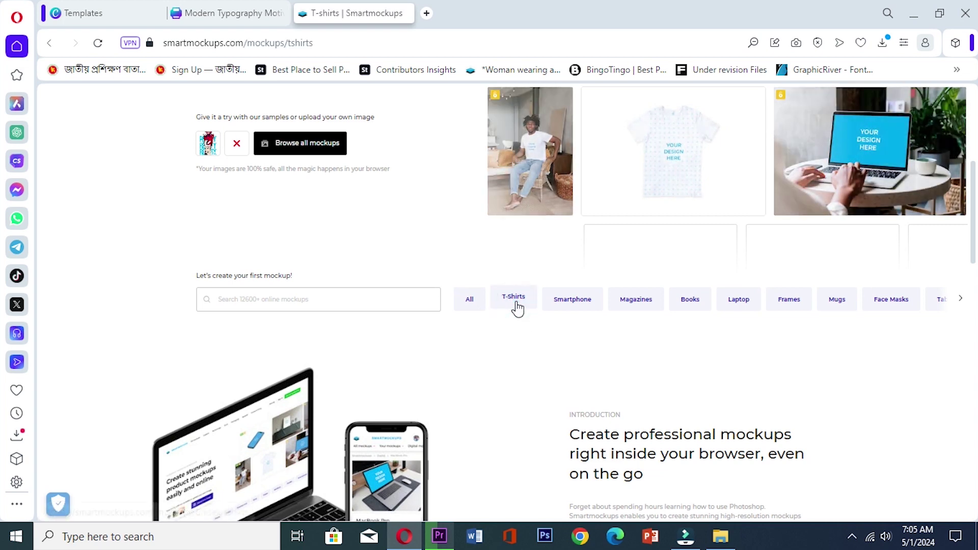
scroll(232, 350, "down", 3)
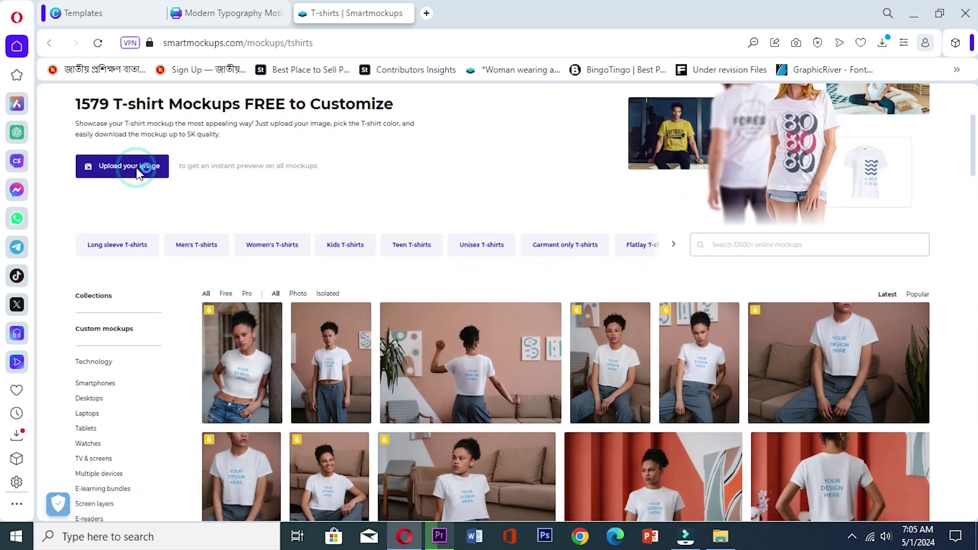
left_click(137, 172)
left_click(162, 122)
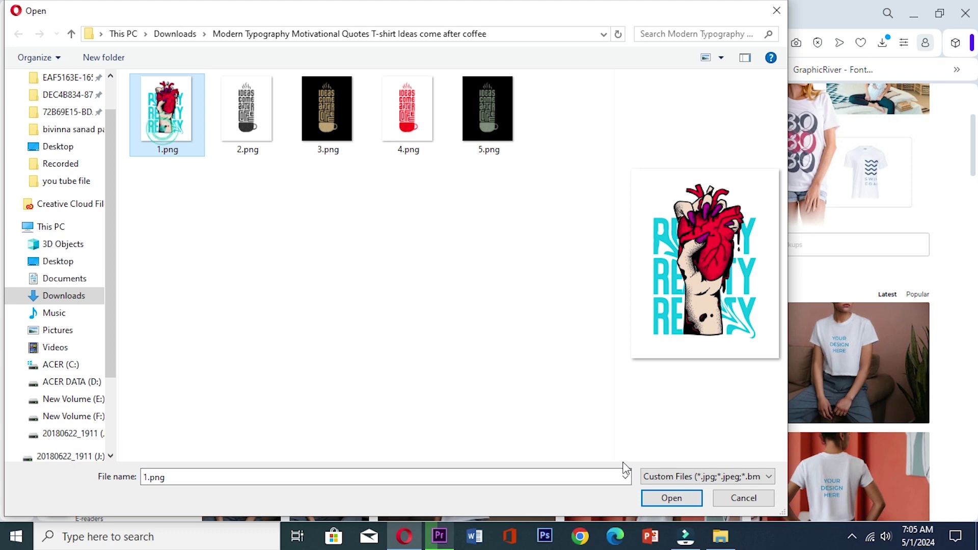
left_click(670, 499)
Examine how the REALITY heart design looks across the T-shirt mockup previews.
scroll(248, 323, "down", 3)
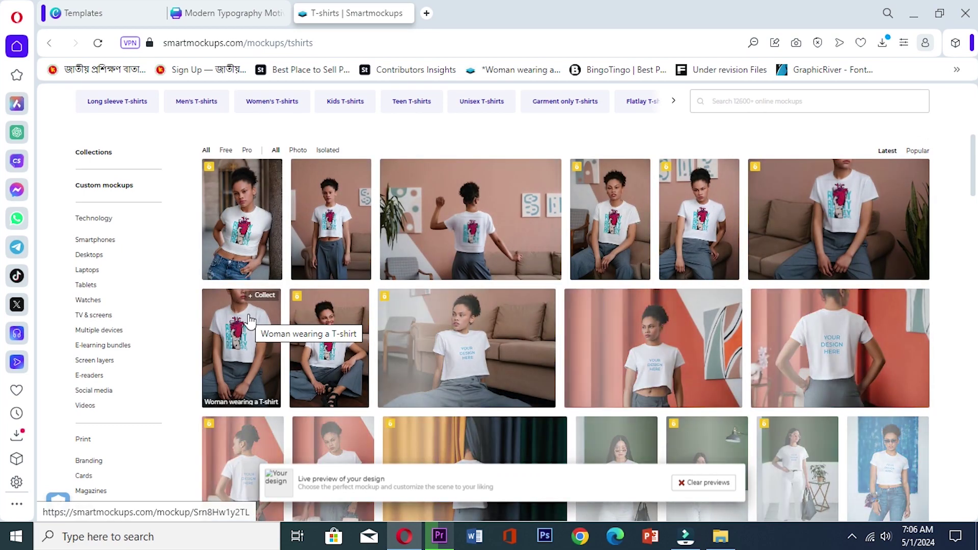
scroll(380, 374, "down", 3)
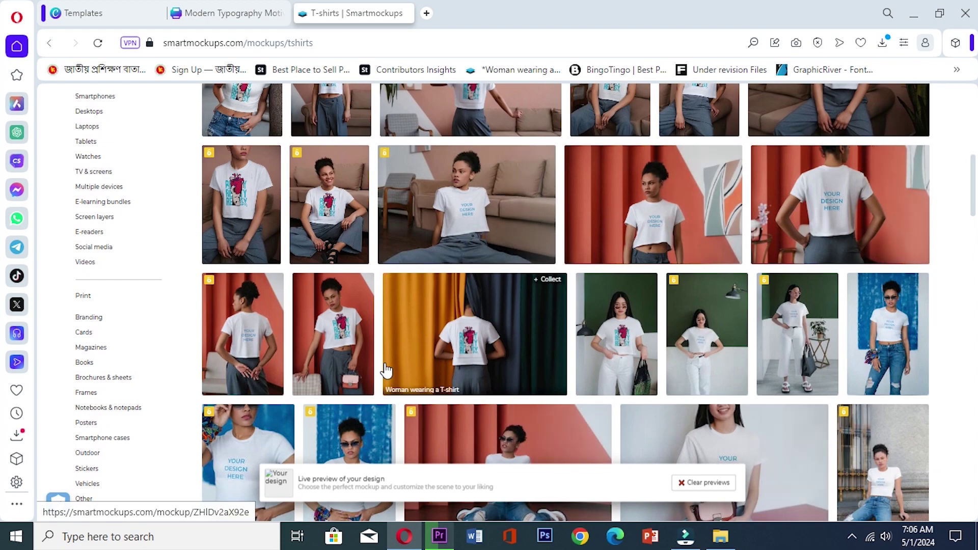
scroll(565, 380, "down", 3)
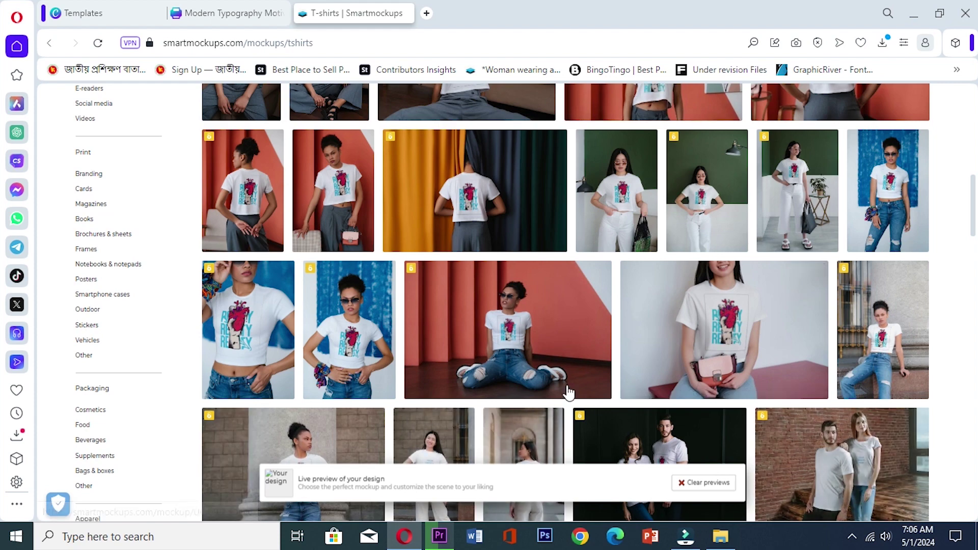
scroll(566, 399, "down", 3)
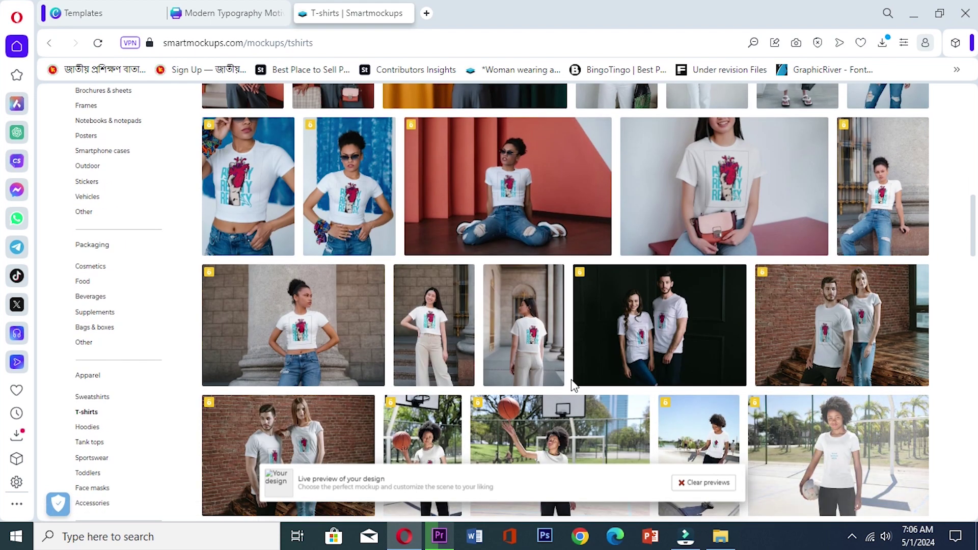
scroll(571, 380, "down", 3)
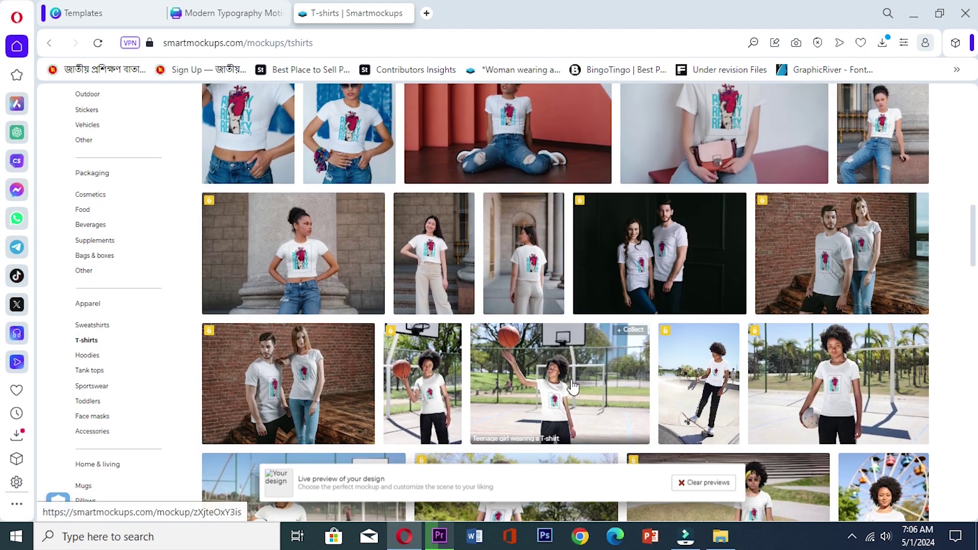
scroll(452, 375, "down", 3)
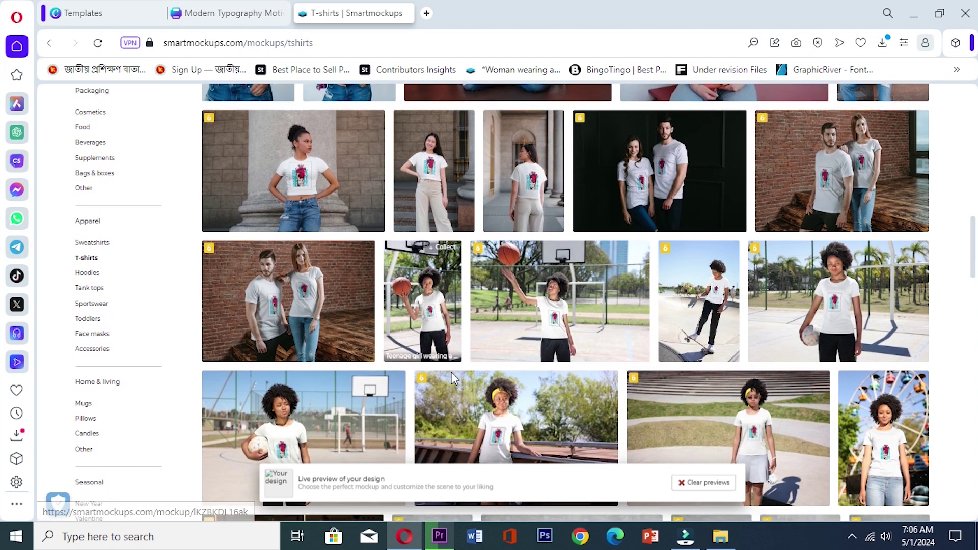
scroll(452, 379, "down", 2)
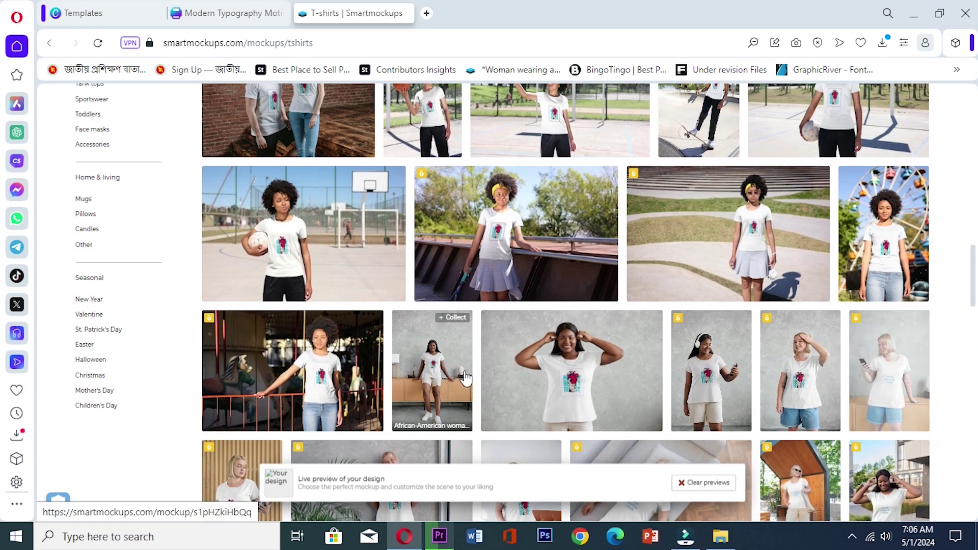
scroll(465, 376, "up", 6)
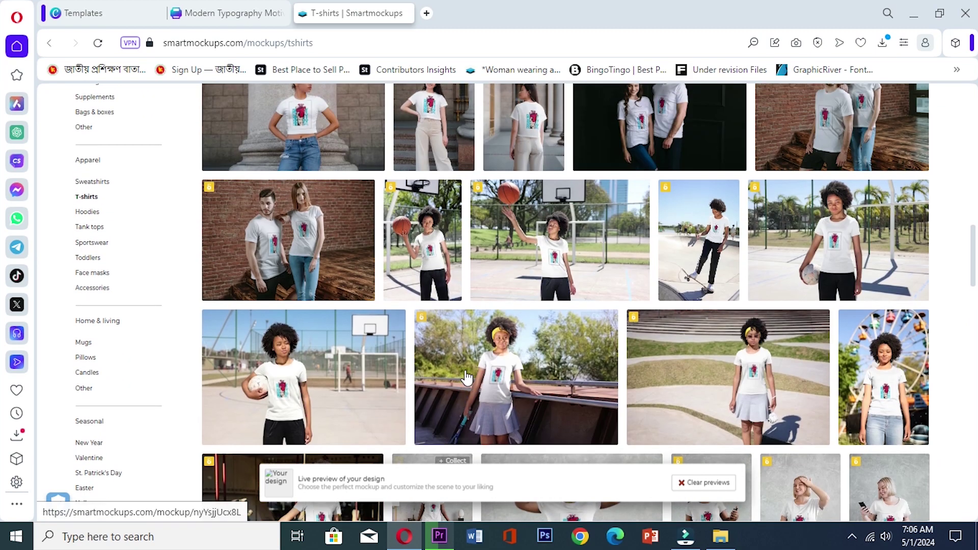
Download the white T-shirt mockup of the woman with the pink handbag showing the REALITY heart design, and return to the T-shirt mockups.
scroll(465, 377, "up", 3)
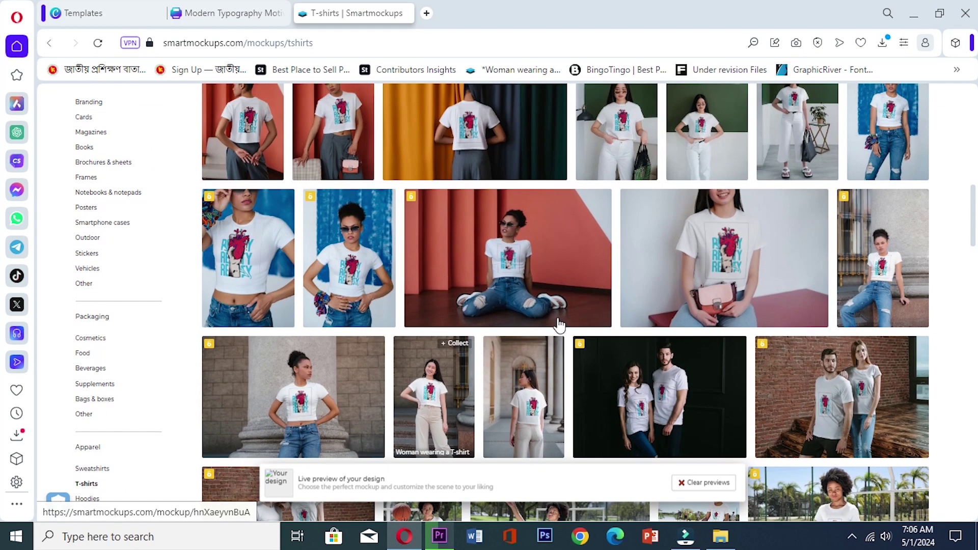
left_click(653, 237)
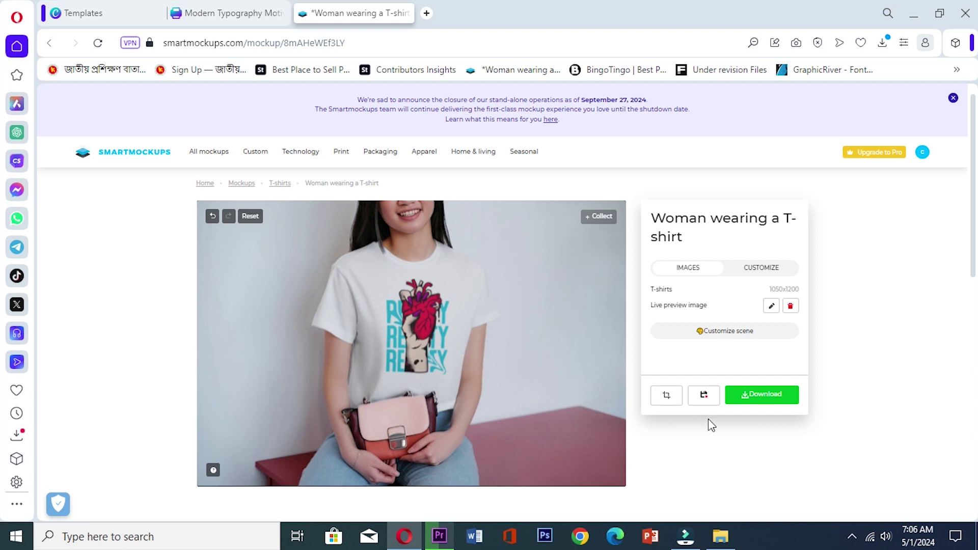
left_click(763, 400)
left_click(756, 362)
left_click(49, 45)
left_click(49, 46)
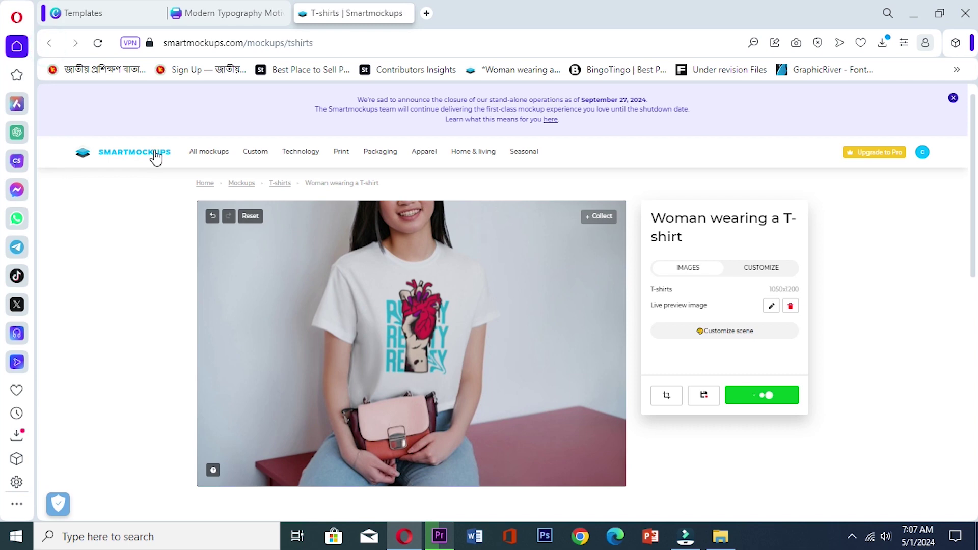
Upload 2.png, the black "Ideas come after coffee" design, for an instant preview on all T-shirt mockups.
scroll(177, 205, "up", 1)
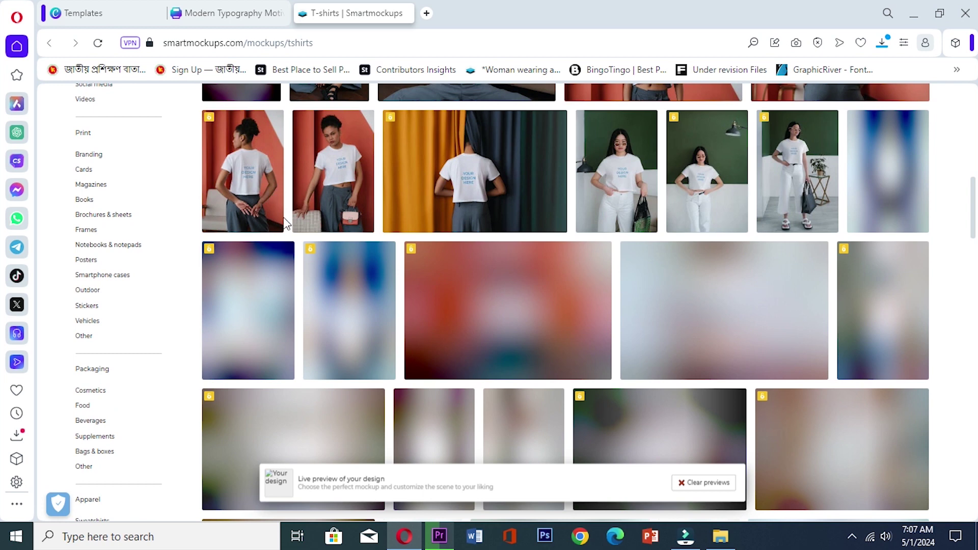
scroll(283, 222, "up", 10)
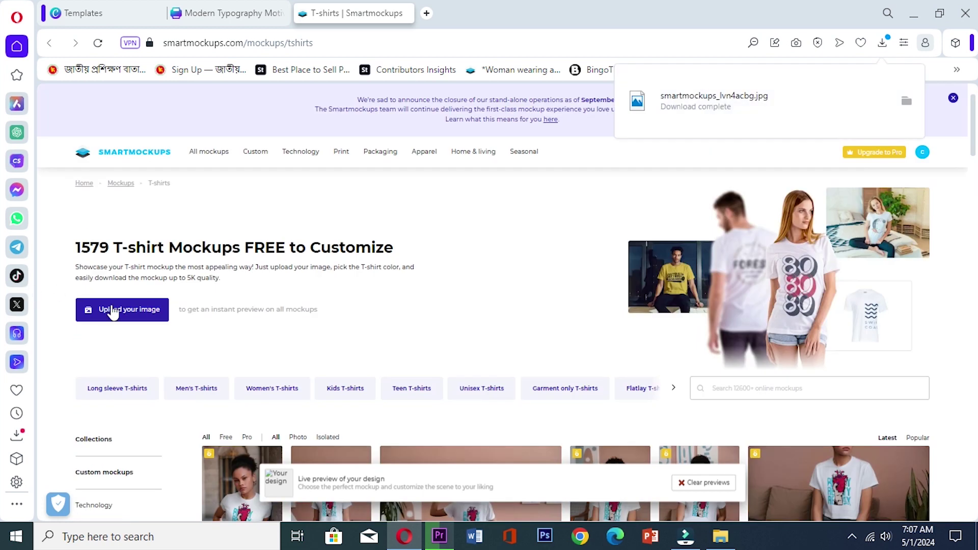
left_click(124, 310)
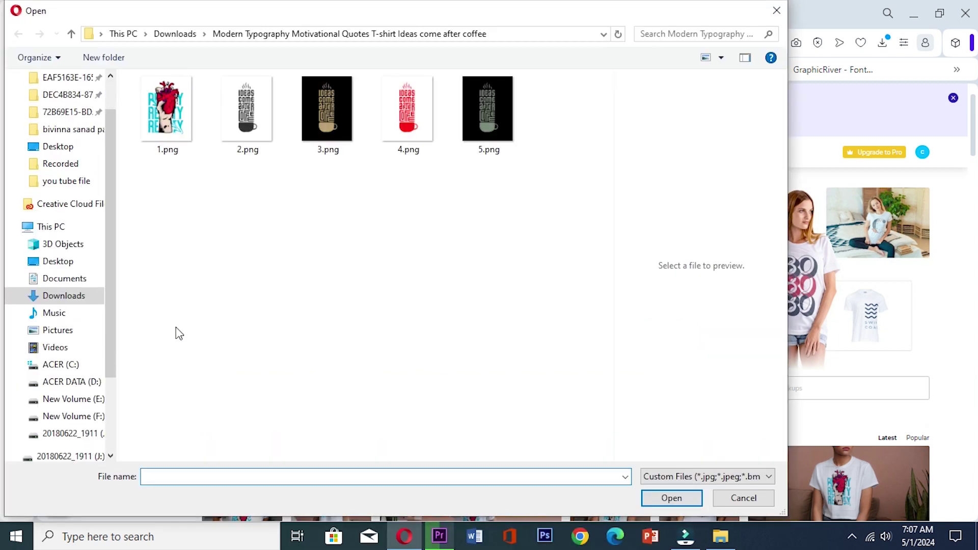
left_click(257, 134)
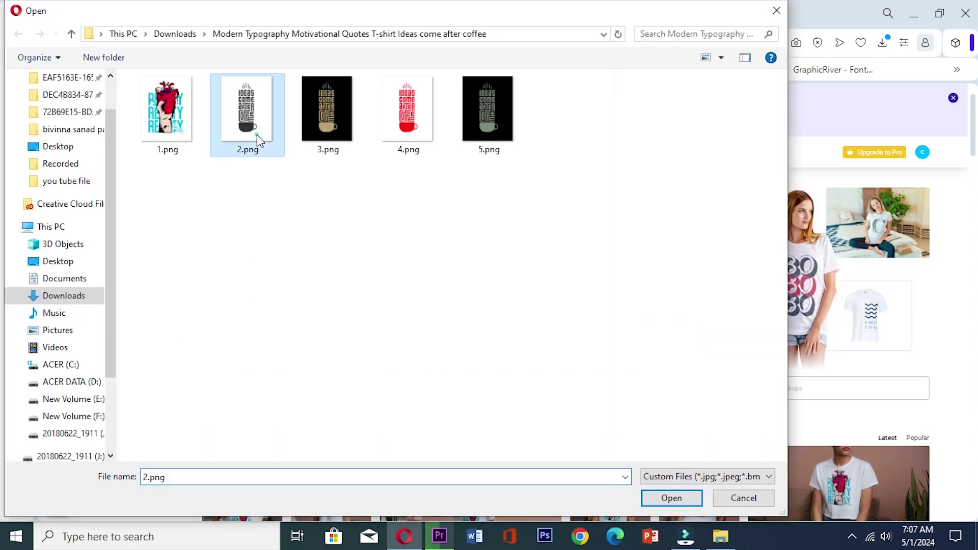
left_click(671, 494)
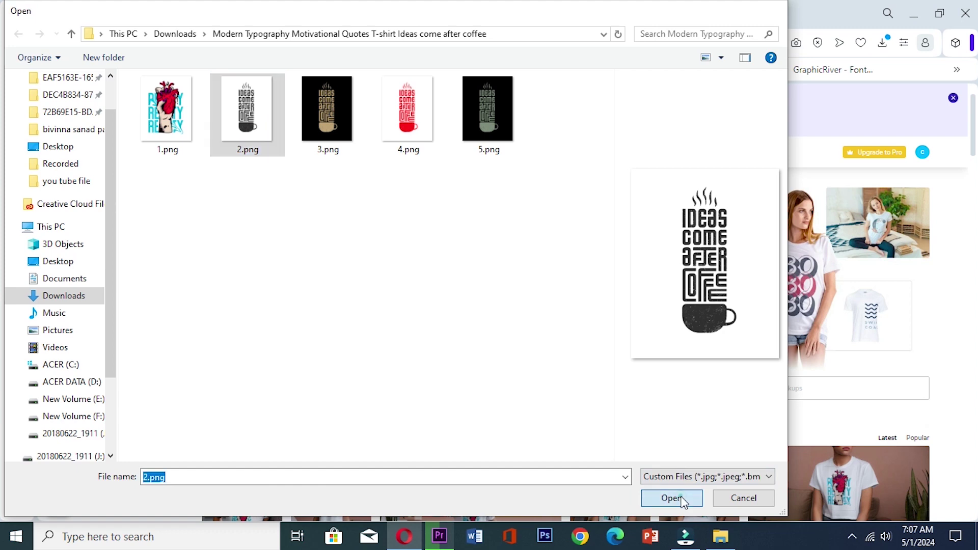
Examine how the "Ideas come after coffee" design looks across the T-shirt mockup previews.
scroll(408, 353, "down", 5)
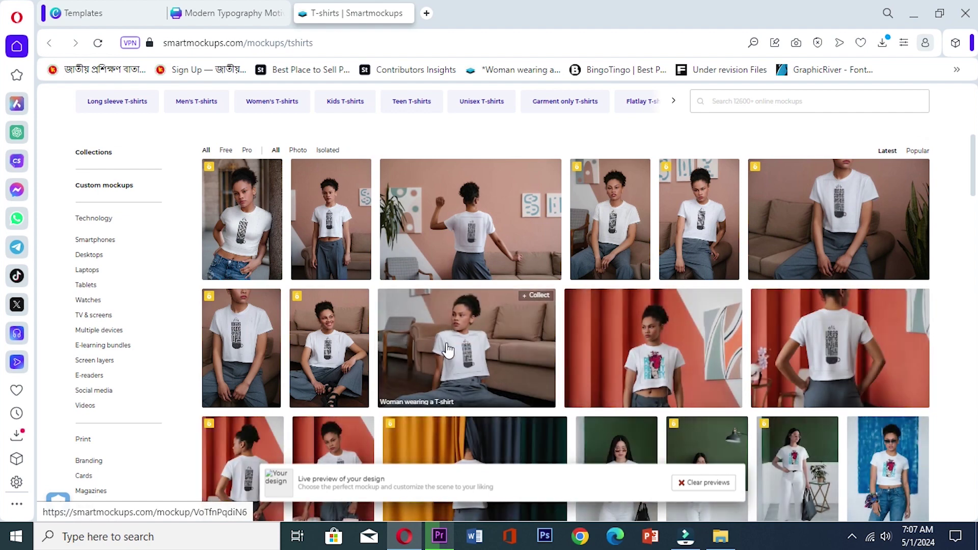
scroll(449, 351, "down", 4)
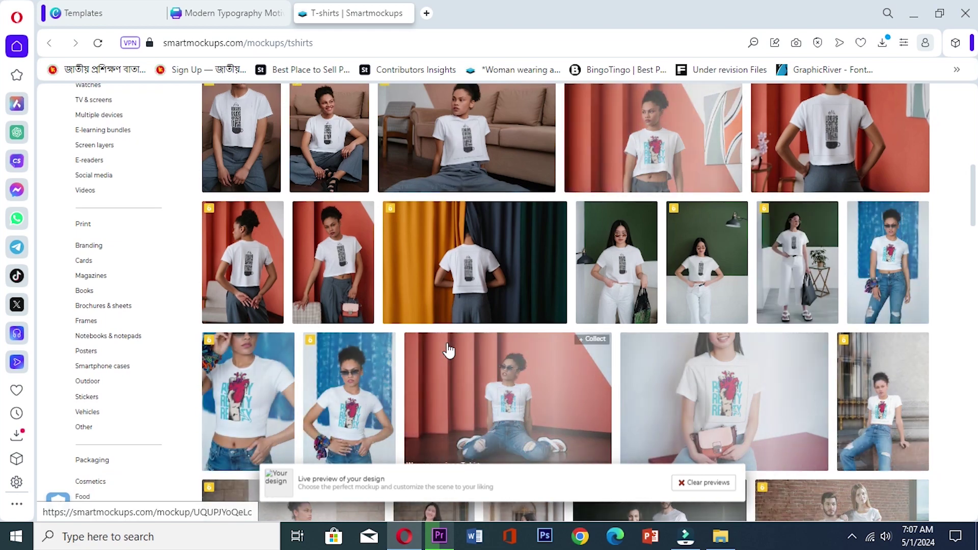
scroll(448, 350, "down", 3)
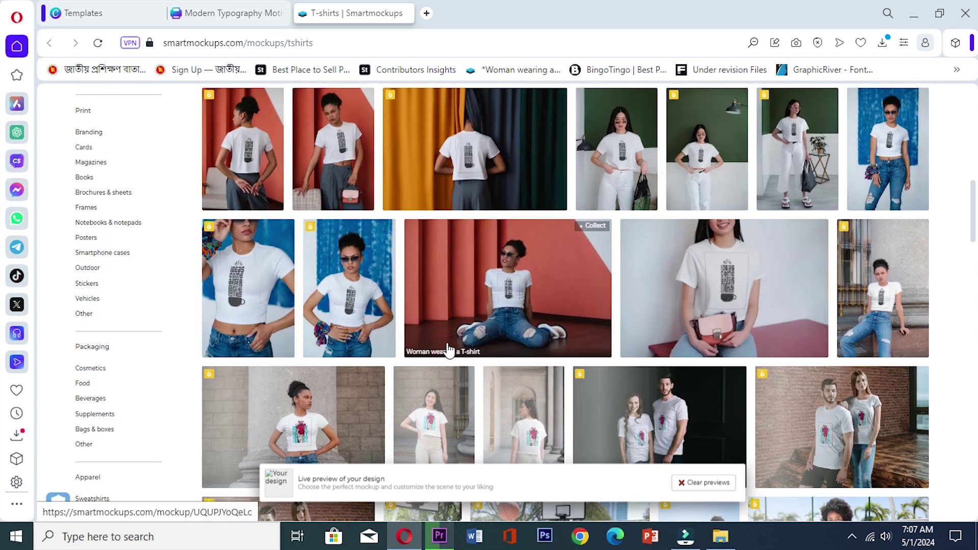